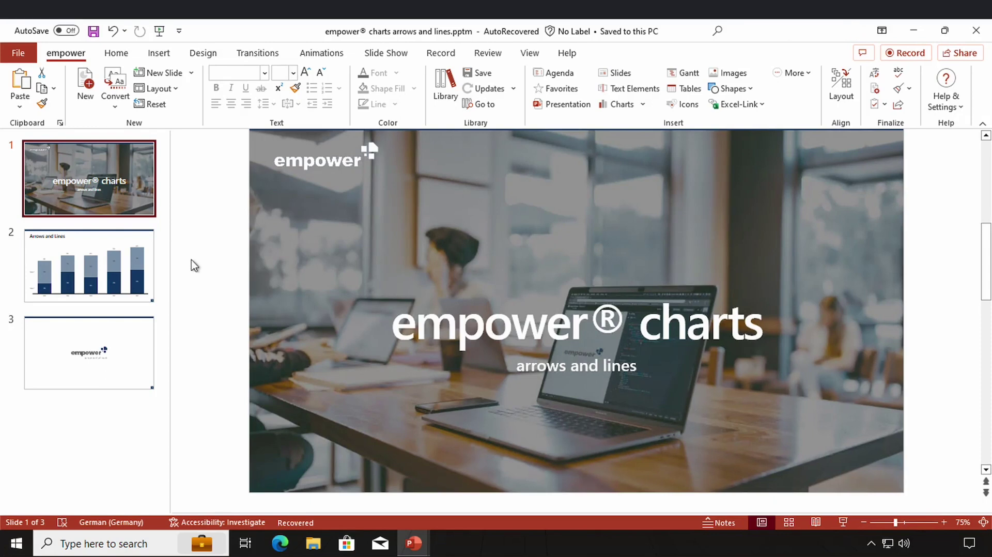
Select the stacked column chart on slide 2 and open its empower Lines menu
{"action": "left_click", "coordinate": [85, 257]}
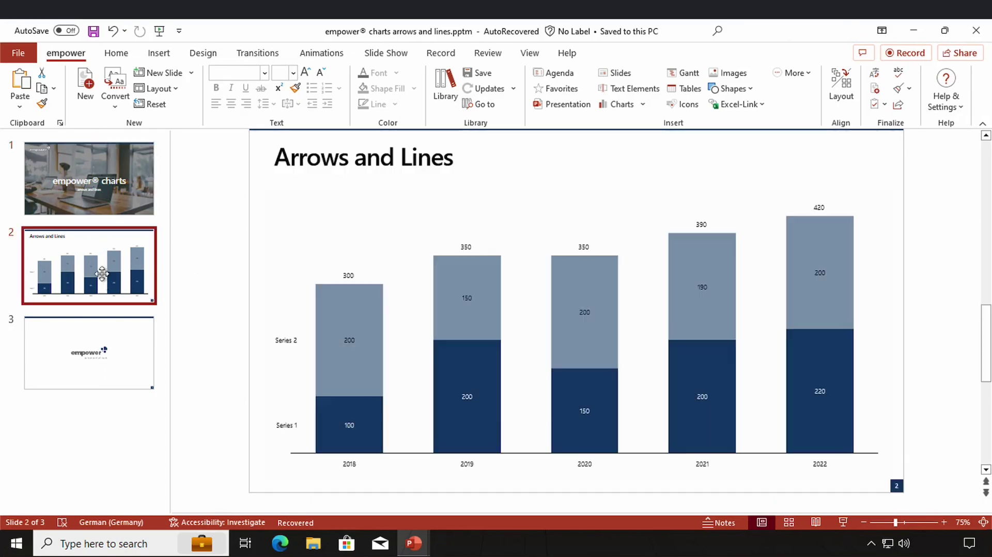
{"action": "left_click", "coordinate": [385, 260]}
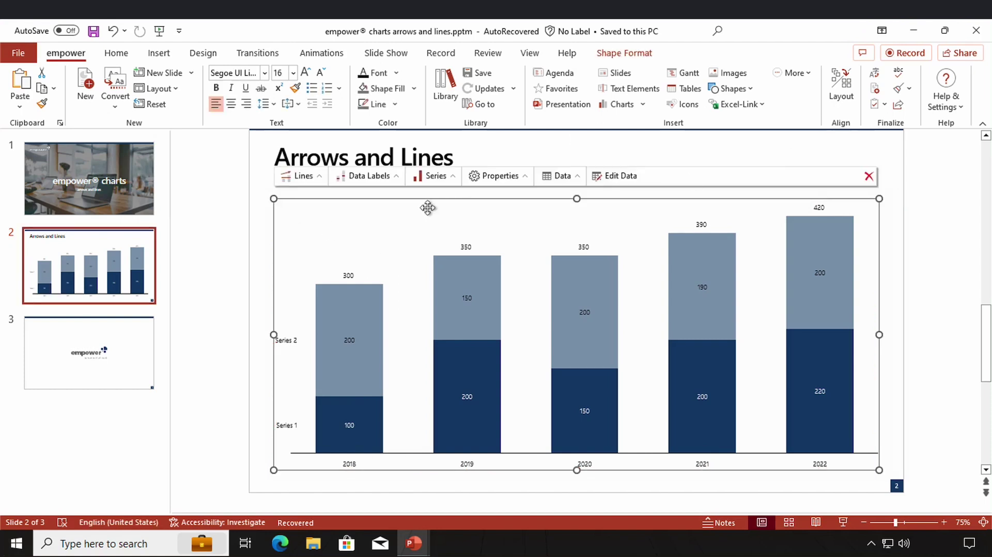
{"action": "left_click", "coordinate": [304, 177]}
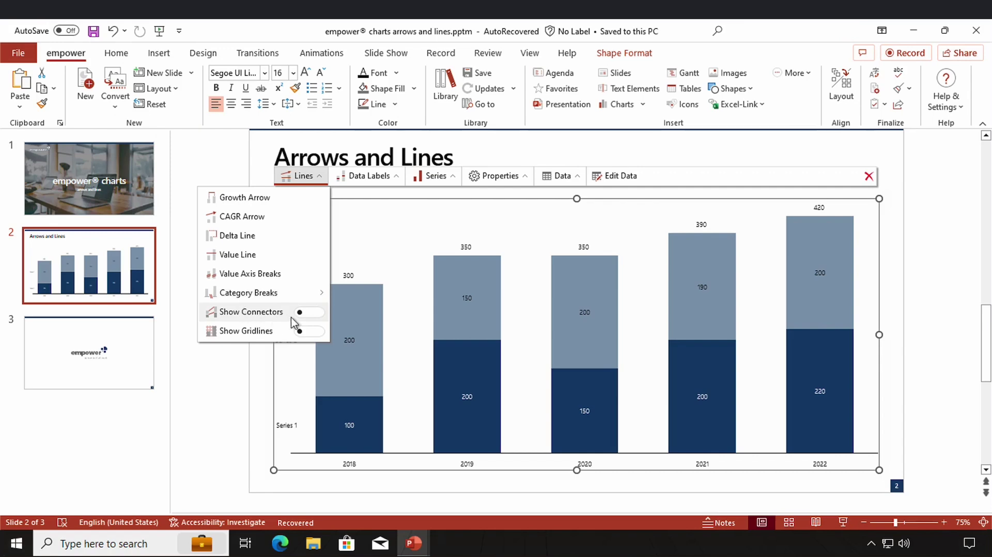
{"action": "left_click", "coordinate": [320, 319]}
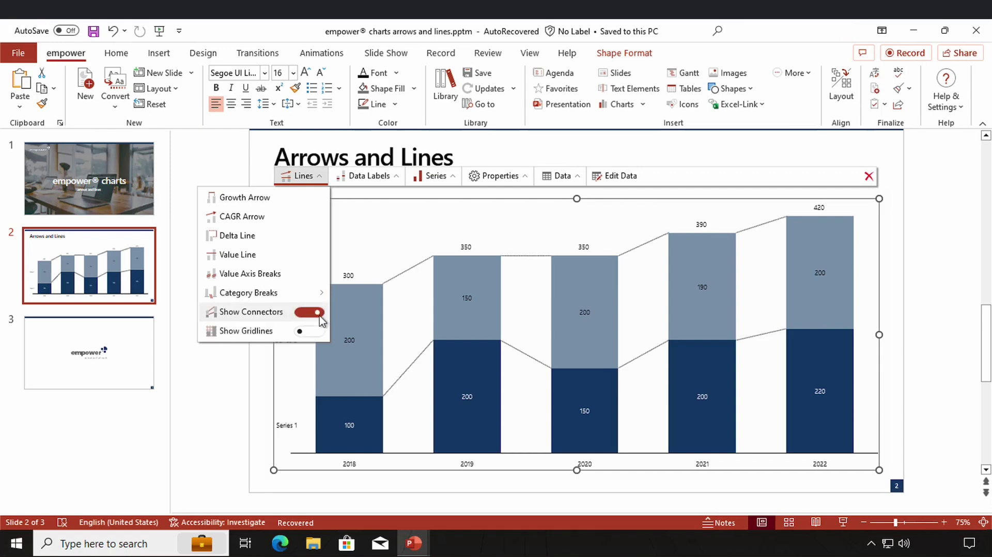
{"action": "left_click", "coordinate": [316, 332]}
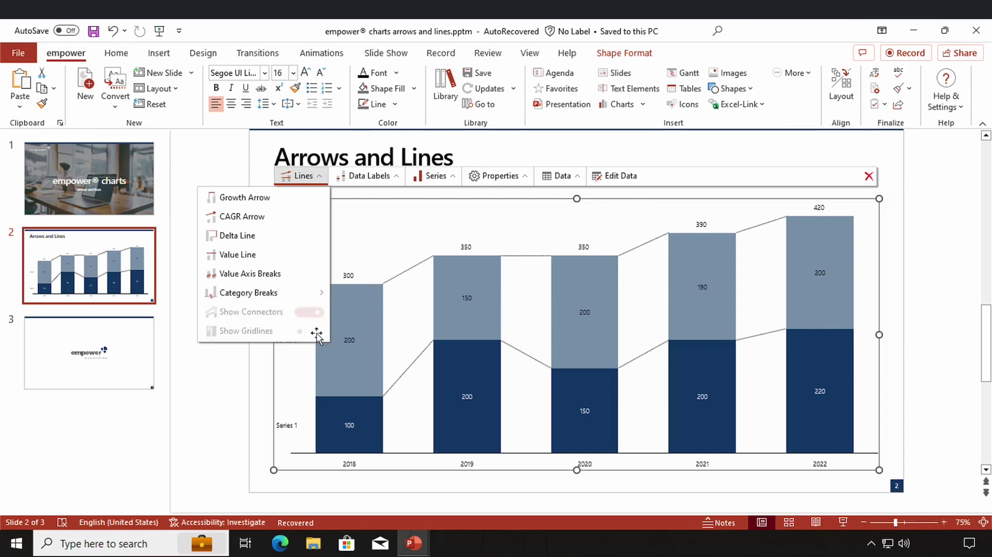
{"action": "left_click", "coordinate": [317, 333]}
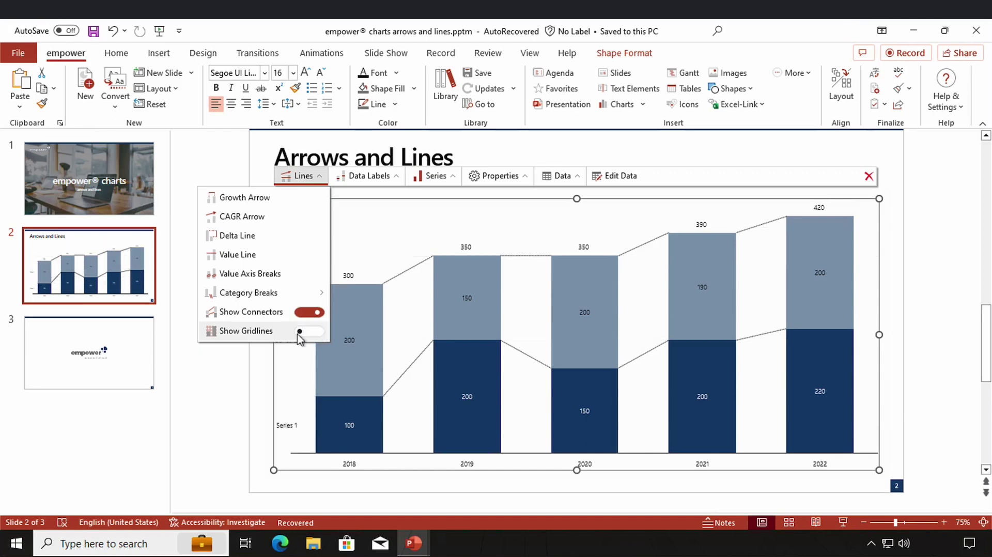
{"action": "left_click", "coordinate": [301, 315]}
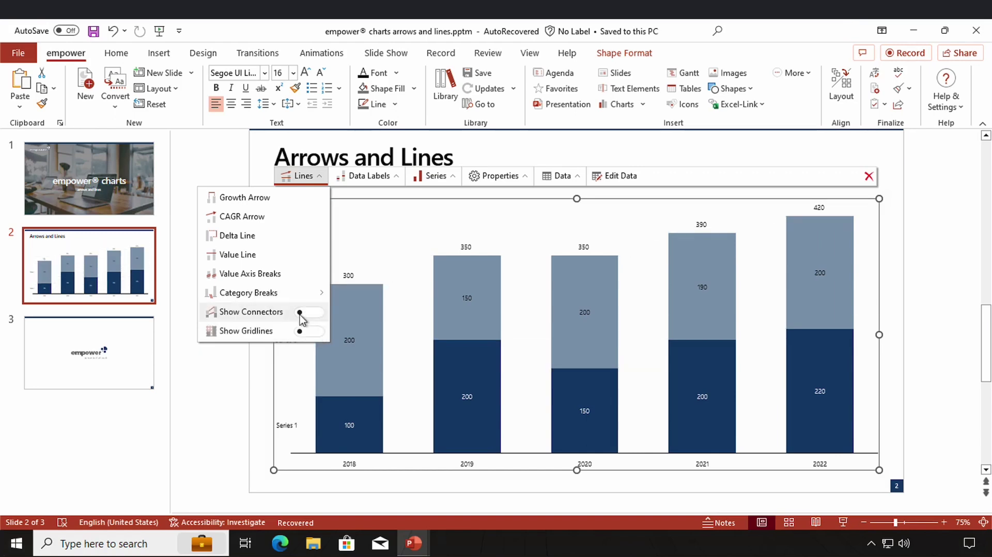
Draw a +50 growth arrow from the 2018 column (300) to the 2020 column (350)
{"action": "left_click", "coordinate": [259, 199]}
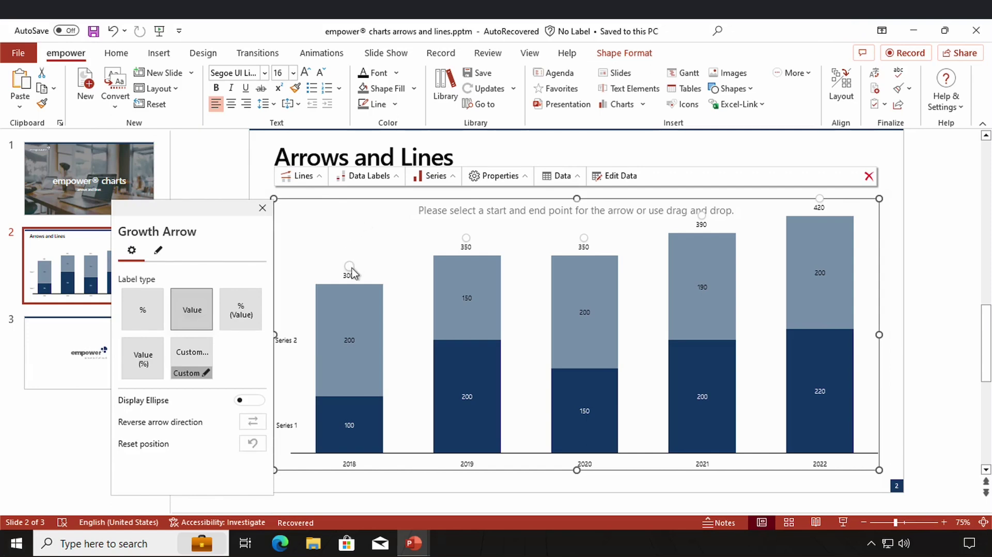
{"action": "left_click_drag", "start_coordinate": [350, 267], "coordinate": [584, 242]}
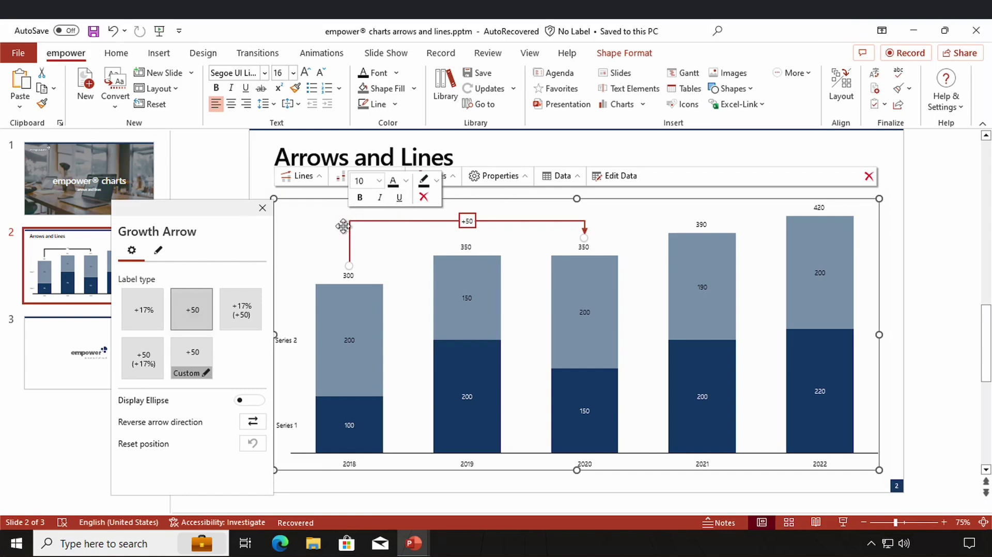
{"action": "left_click", "coordinate": [305, 219]}
{"action": "left_click", "coordinate": [301, 176]}
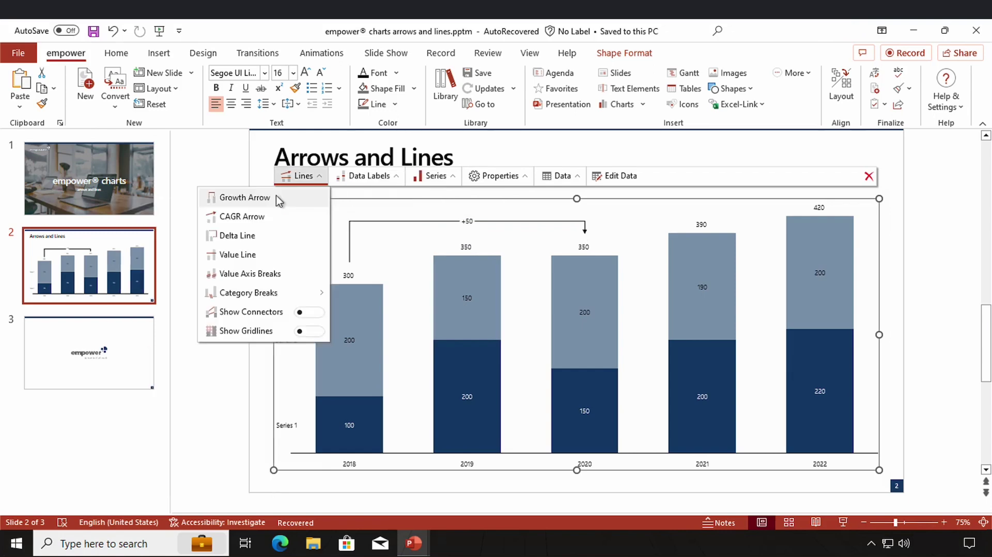
Add a +70 growth arrow linking the 2020 column (350) to the 2022 column (420)
{"action": "left_click", "coordinate": [276, 196]}
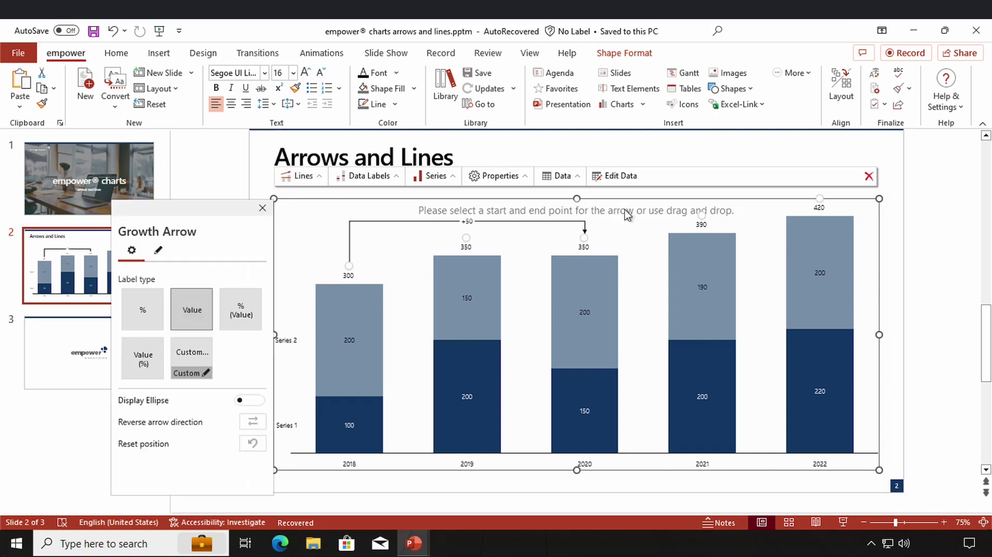
{"action": "left_click", "coordinate": [585, 241]}
{"action": "left_click", "coordinate": [823, 205]}
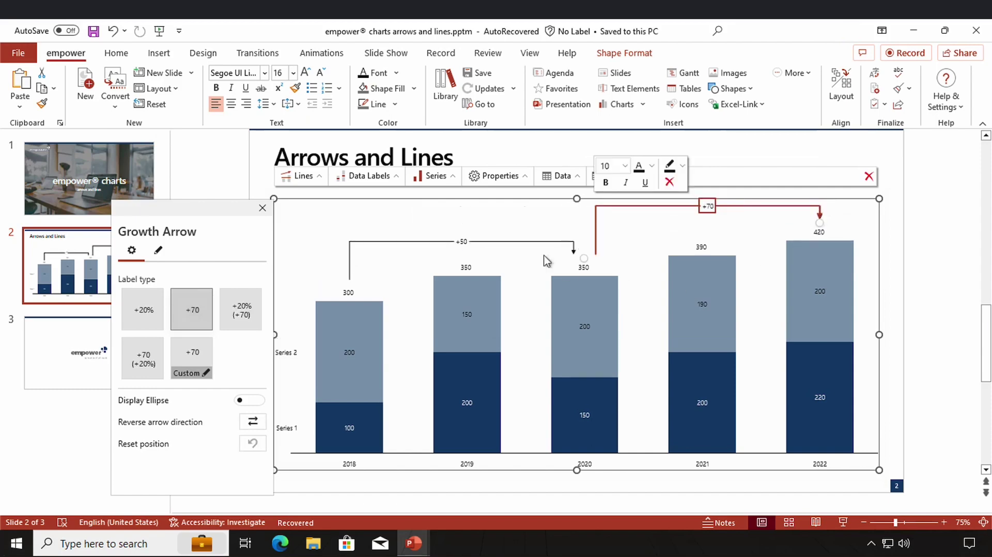
{"action": "left_click", "coordinate": [312, 228]}
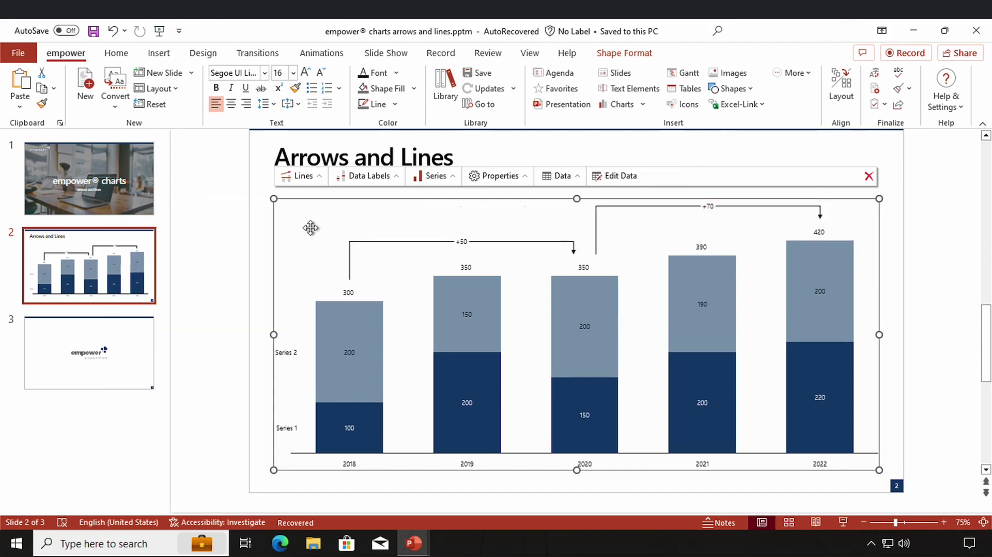
{"action": "left_click", "coordinate": [317, 175]}
Add a +30 growth arrow with 2021 as its start and 2022 as its end
{"action": "left_click", "coordinate": [286, 199]}
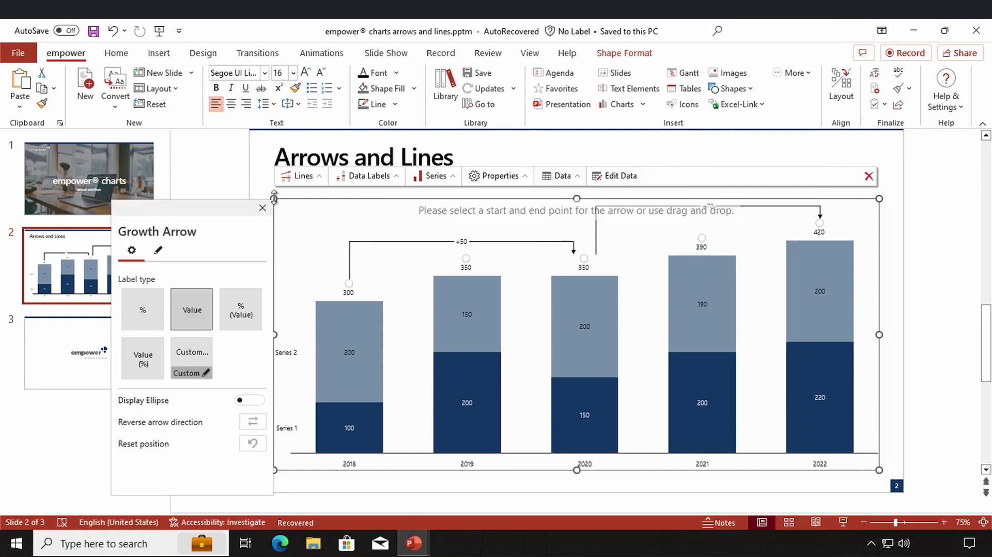
{"action": "left_click", "coordinate": [158, 252]}
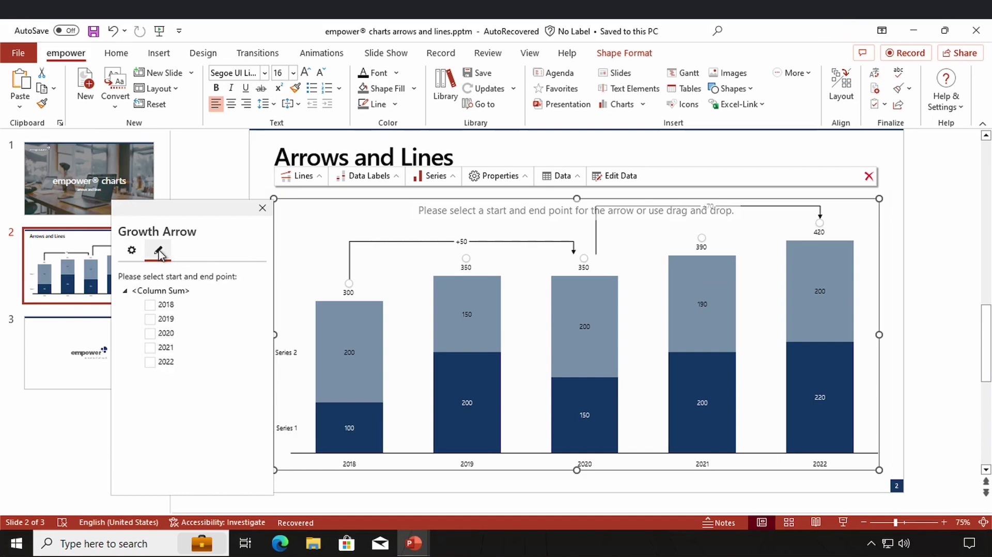
{"action": "left_click", "coordinate": [150, 348]}
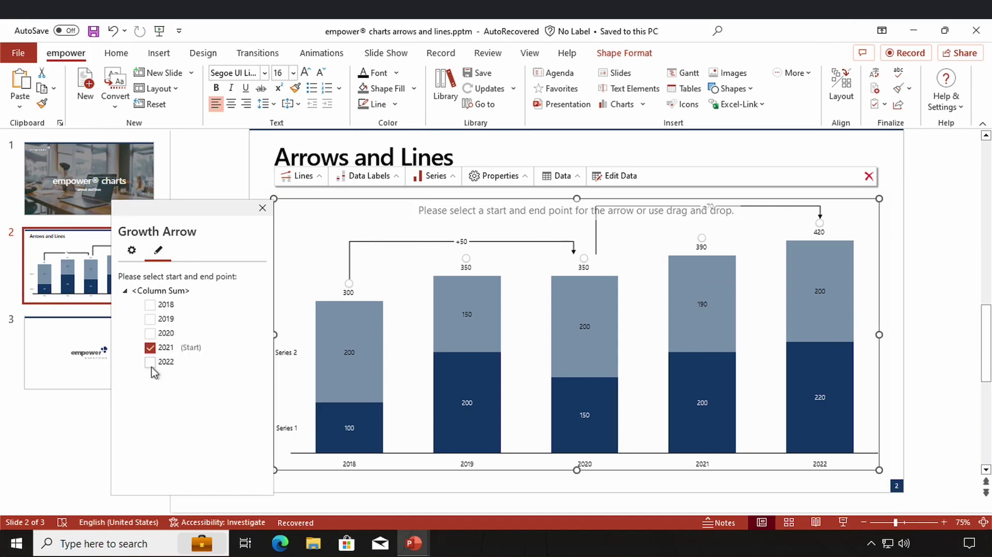
{"action": "left_click", "coordinate": [150, 362]}
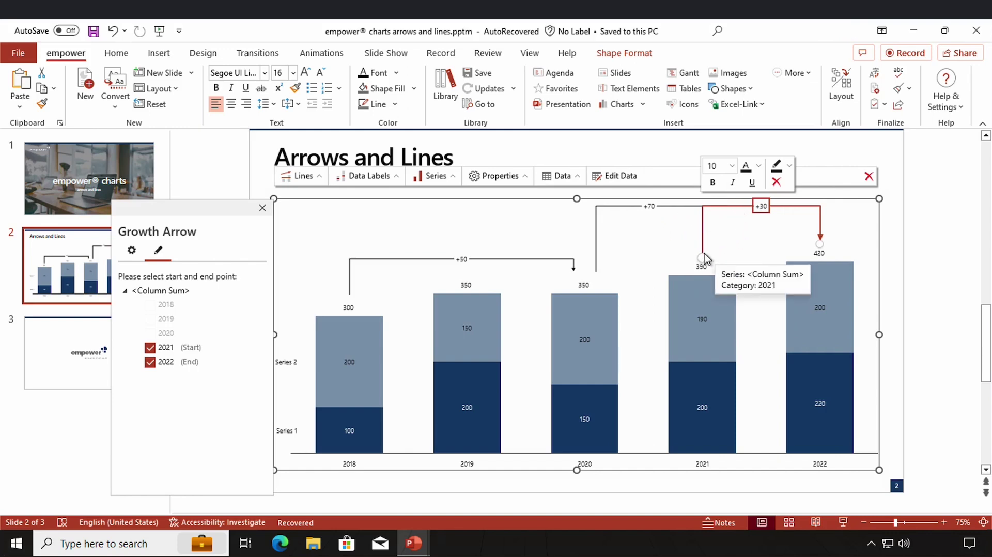
Bring the +70 arrow's horizontal bar down level with the +30 arrow
{"action": "left_click_drag", "start_coordinate": [723, 209], "coordinate": [724, 227]}
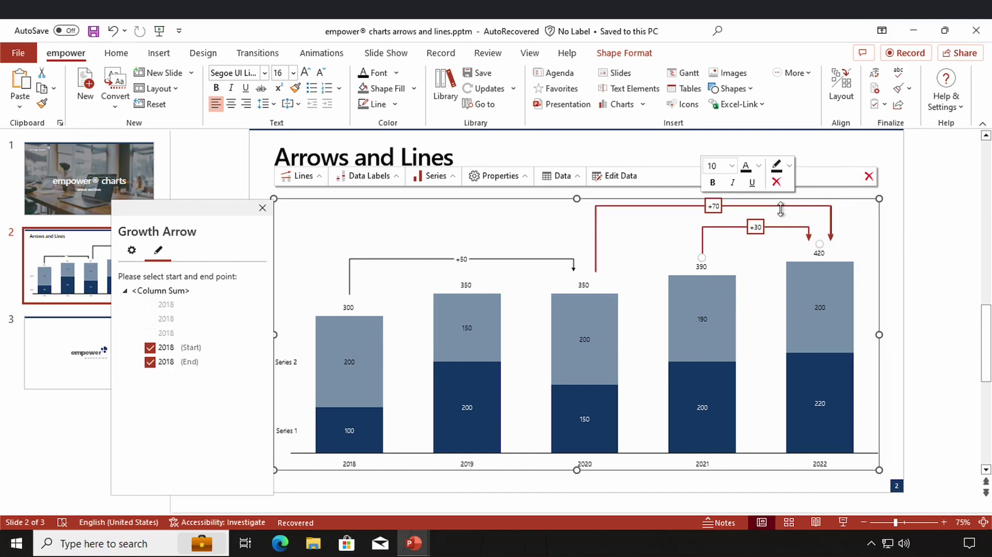
{"action": "left_click_drag", "start_coordinate": [736, 226], "coordinate": [736, 211]}
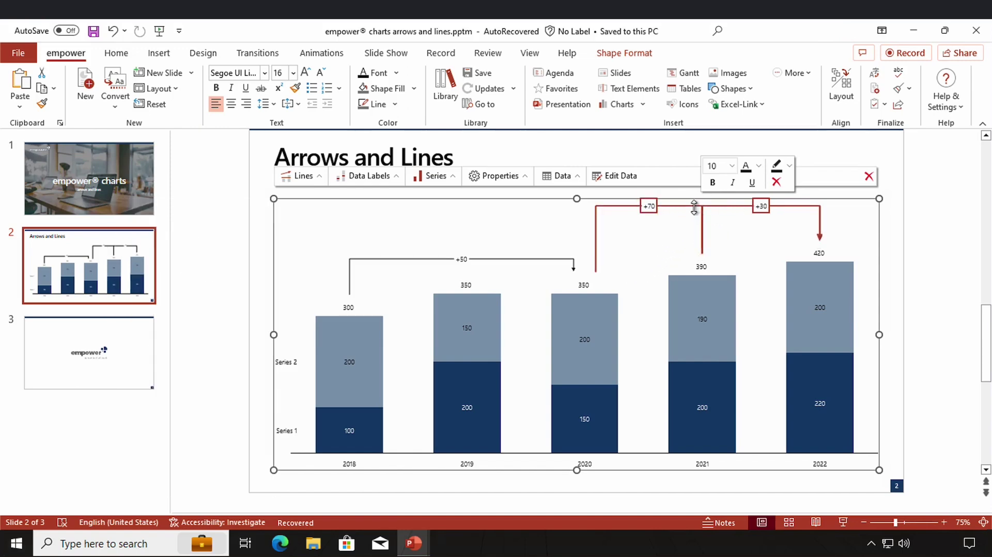
{"action": "left_click_drag", "start_coordinate": [695, 209], "coordinate": [682, 227]}
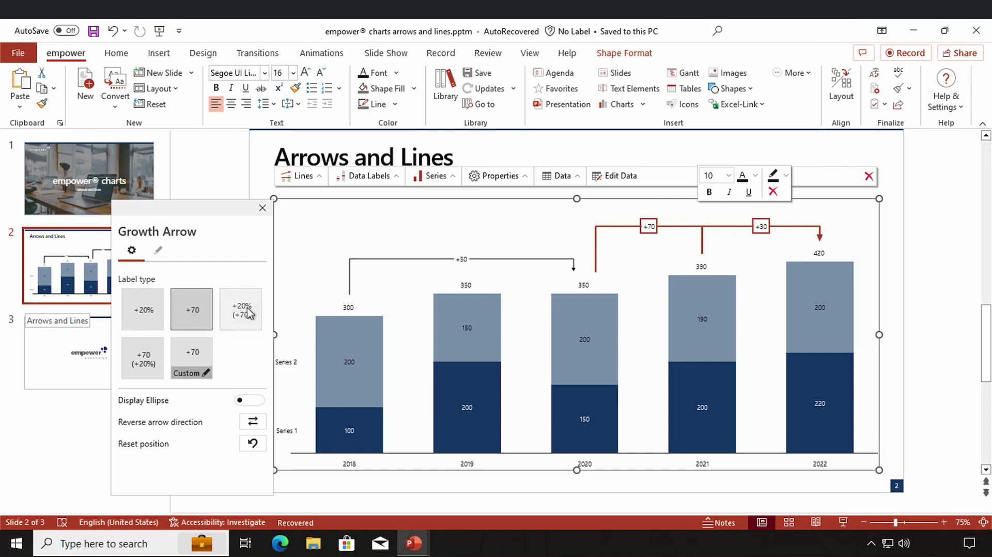
Open the Custom Arrow Label dialog for the selected +70 growth arrow
{"action": "left_click", "coordinate": [186, 373]}
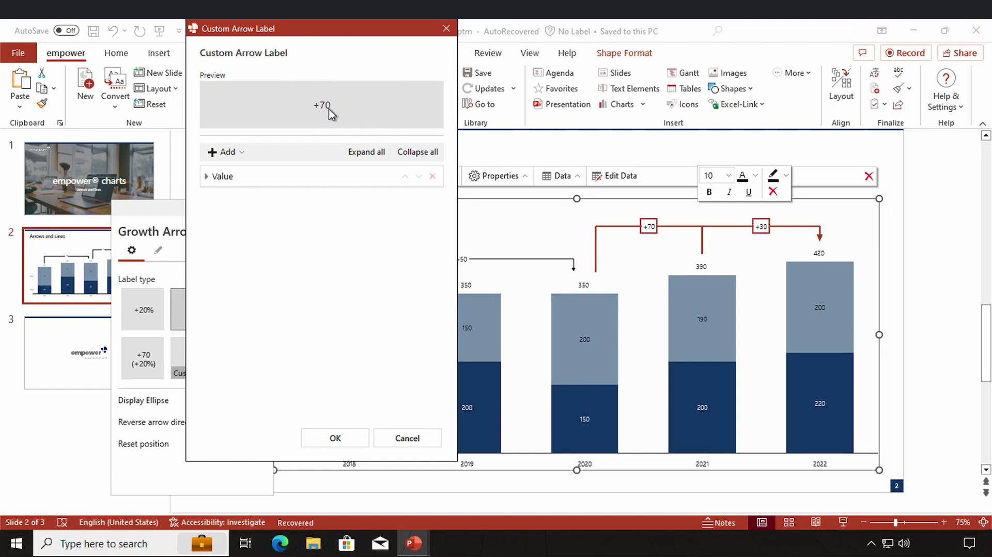
Add a $ free-text part and a percentage to the label, keeping a space after the value
{"action": "left_click", "coordinate": [213, 153]}
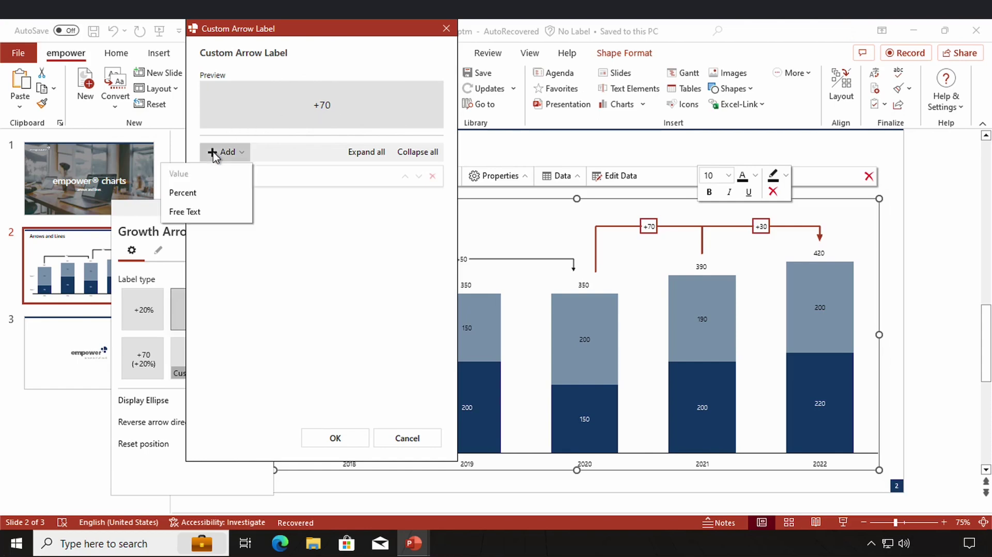
{"action": "left_click", "coordinate": [181, 213]}
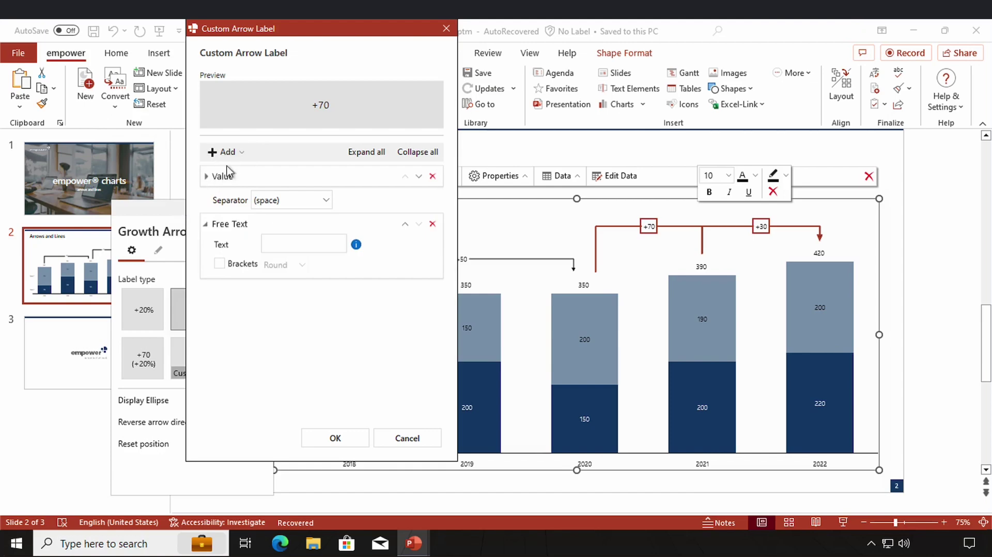
{"action": "left_click", "coordinate": [235, 151]}
{"action": "left_click", "coordinate": [176, 194]}
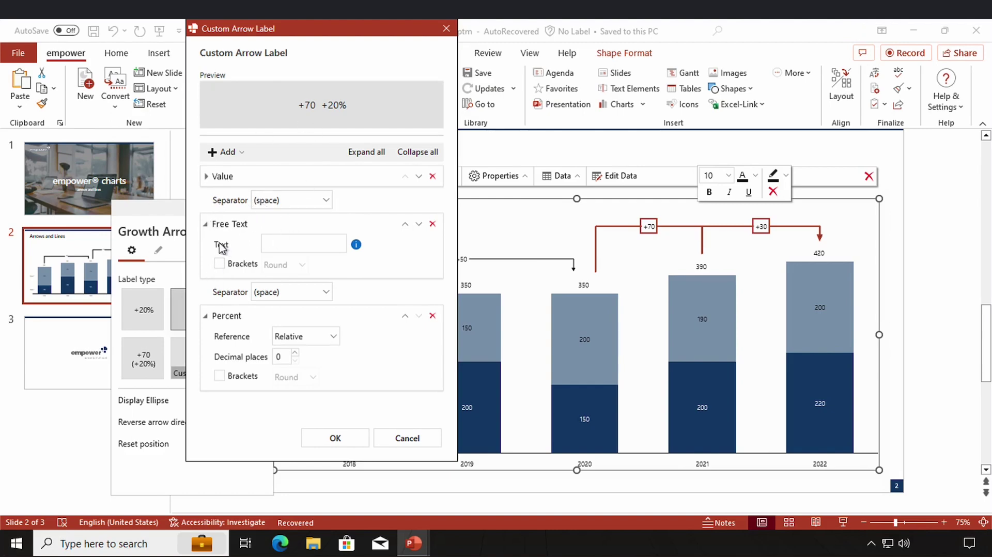
{"action": "left_click", "coordinate": [301, 203]}
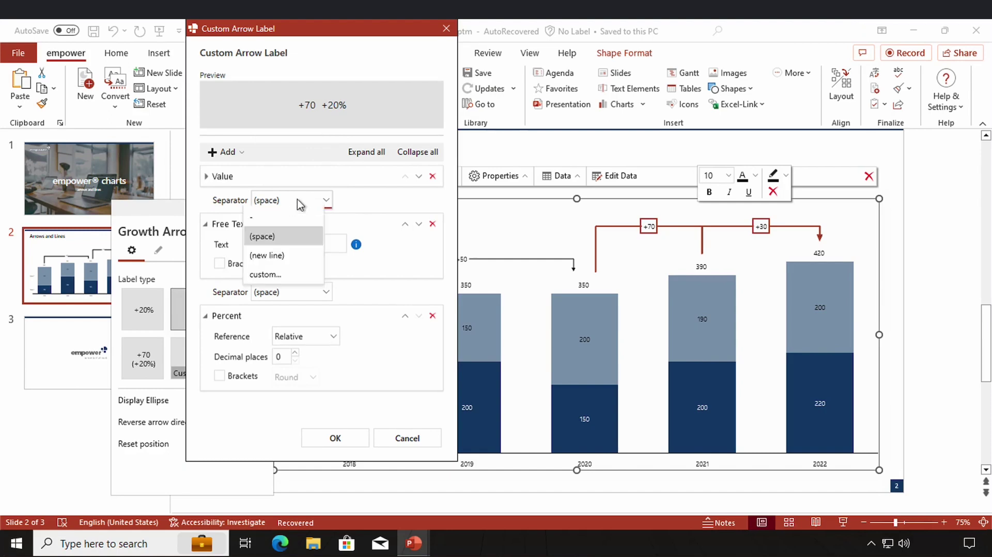
{"action": "left_click", "coordinate": [261, 278]}
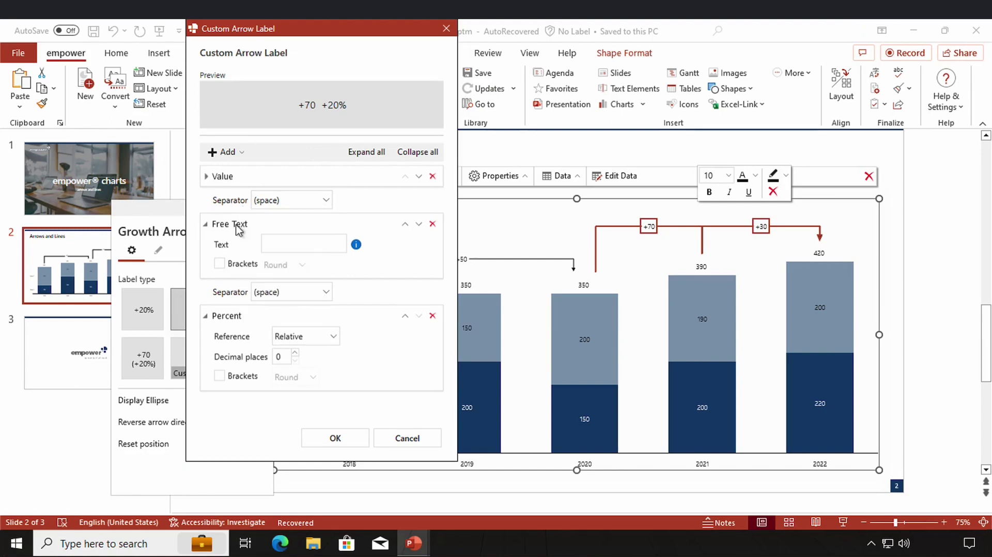
{"action": "left_click", "coordinate": [270, 246]}
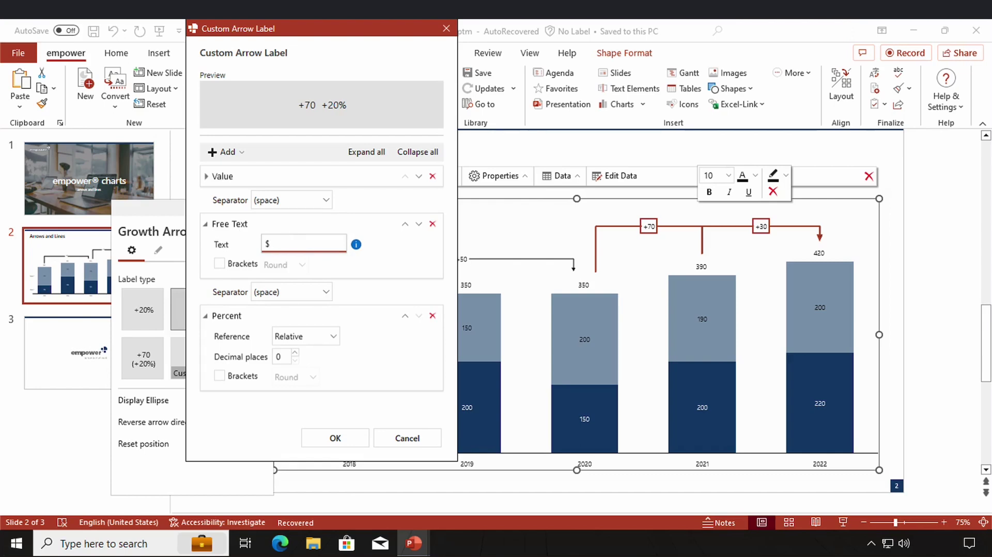
Put the percentage on a new line with 2 decimals in brackets, then apply
{"action": "left_click", "coordinate": [291, 293]}
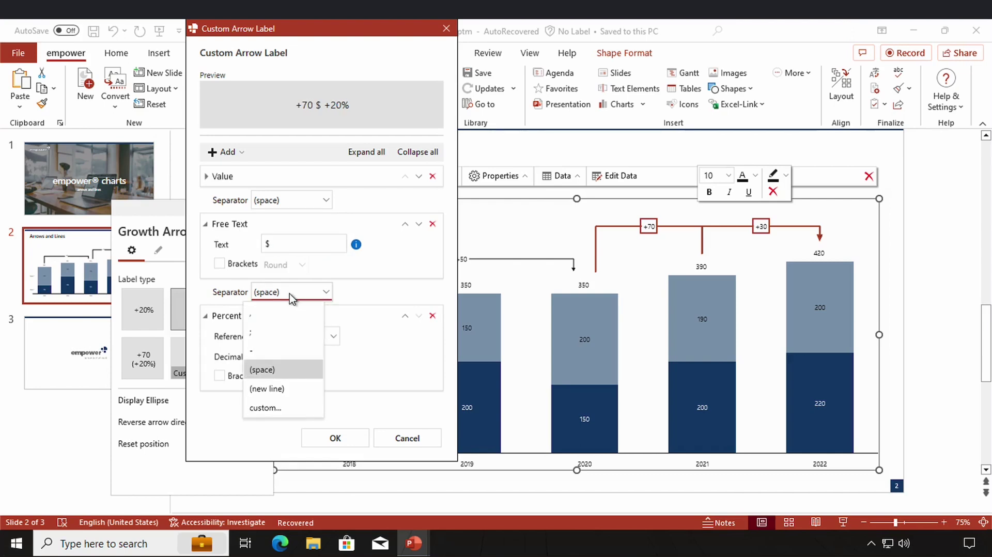
{"action": "left_click", "coordinate": [261, 390]}
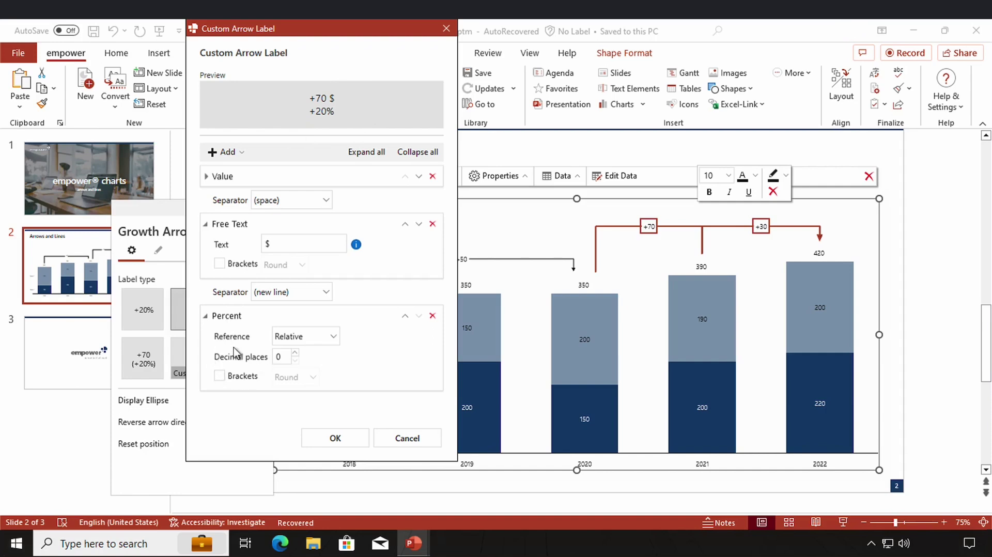
{"action": "left_click", "coordinate": [294, 354]}
{"action": "left_click", "coordinate": [294, 354]}
{"action": "left_click", "coordinate": [219, 377]}
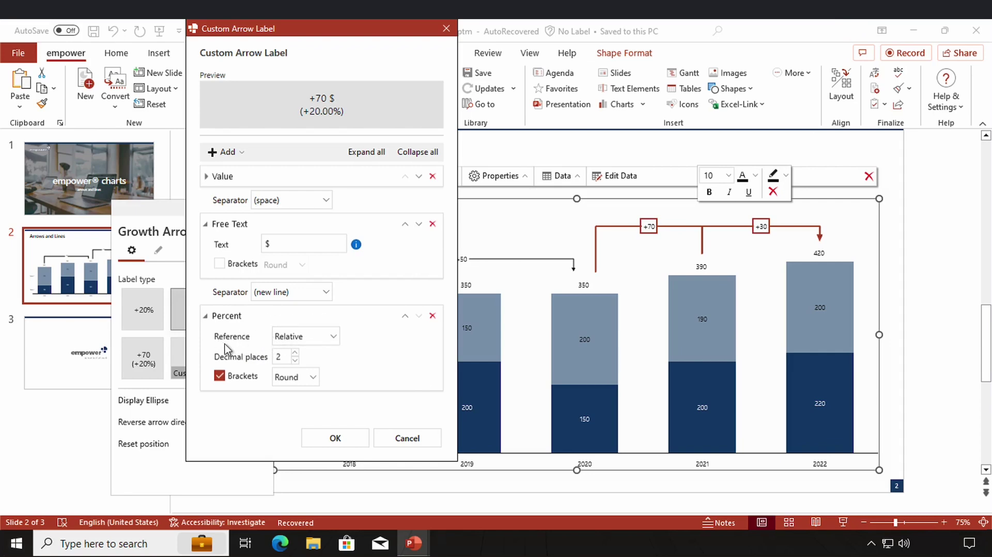
{"action": "left_click", "coordinate": [322, 441]}
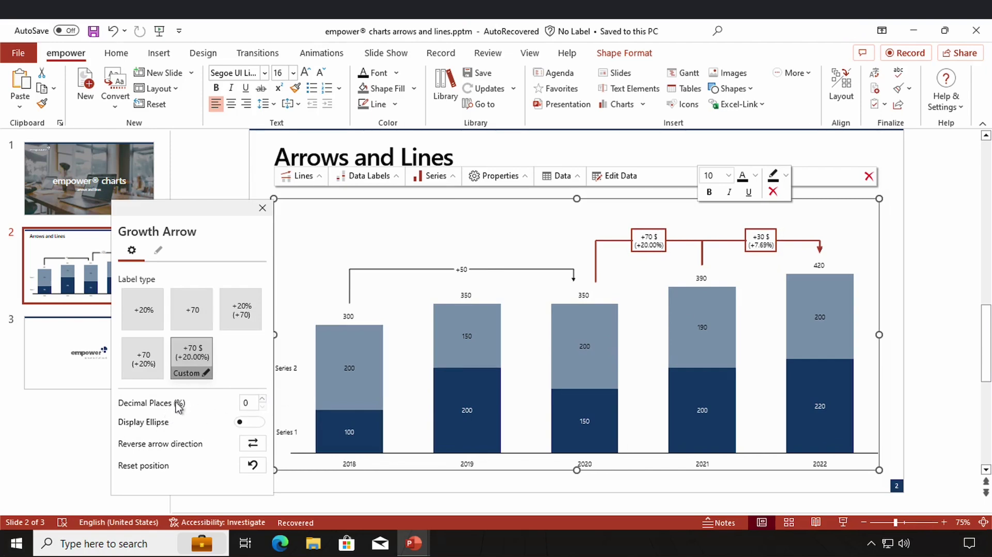
Show two-decimal percentage labels in ellipses, reverse the arrow direction and reset their position
{"action": "left_click", "coordinate": [149, 308]}
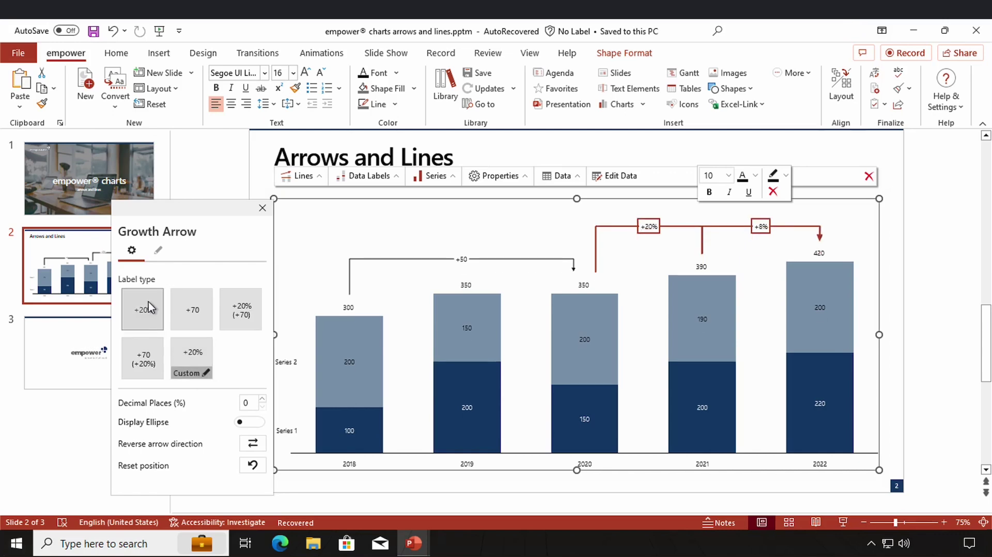
{"action": "left_click", "coordinate": [264, 399]}
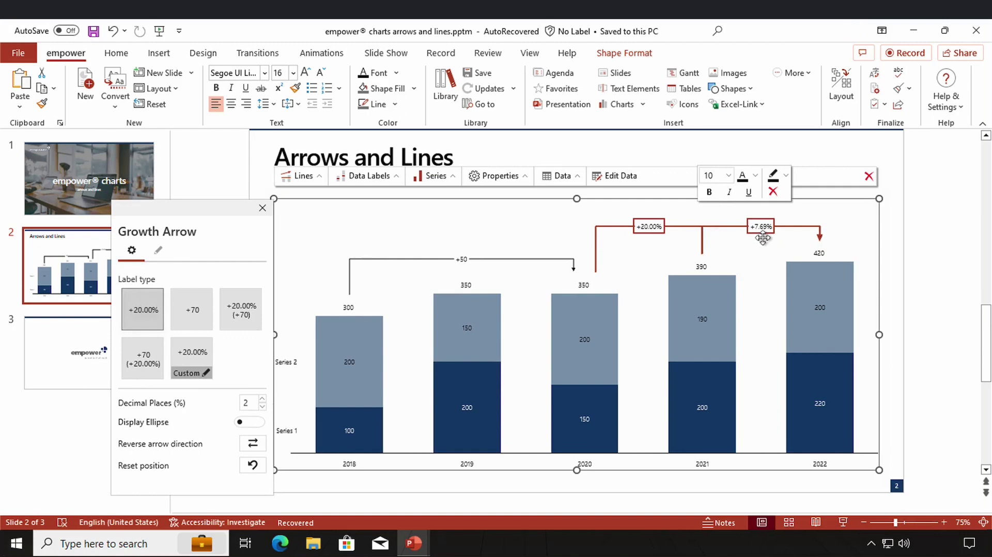
{"action": "left_click", "coordinate": [252, 422]}
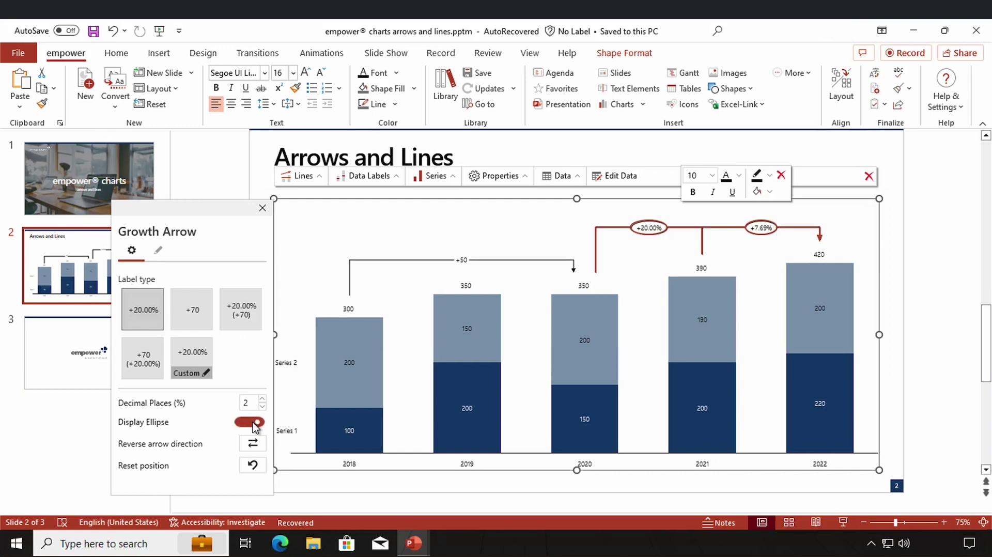
{"action": "left_click", "coordinate": [263, 443]}
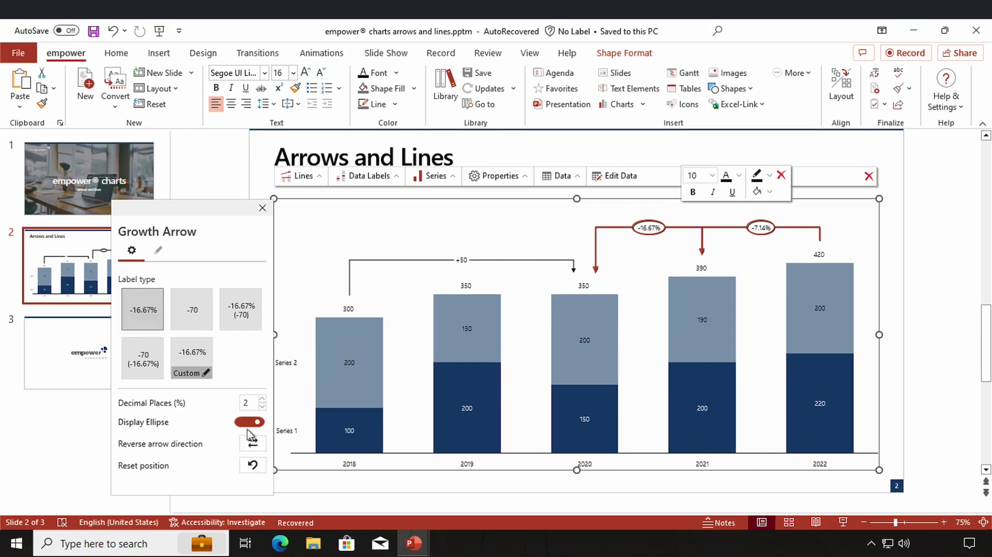
{"action": "left_click", "coordinate": [255, 466]}
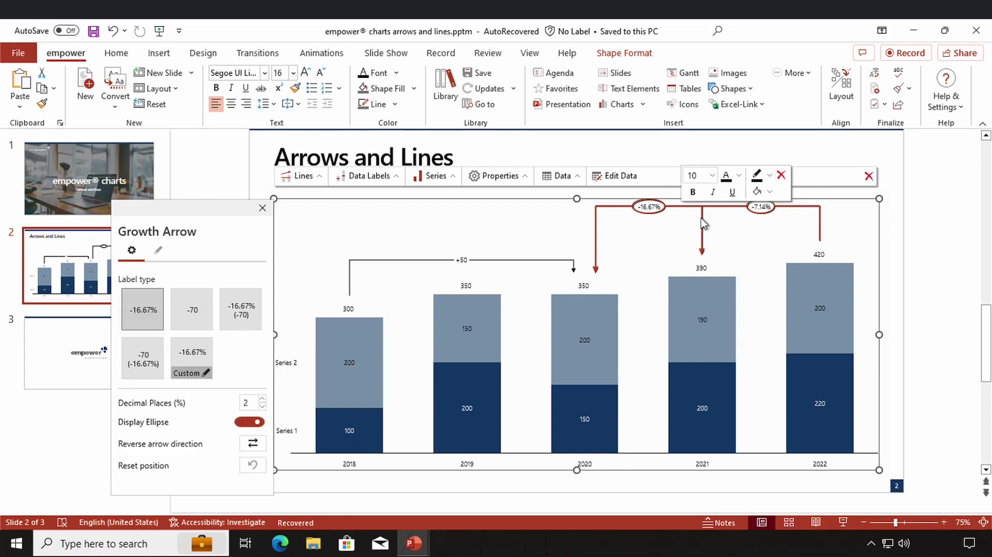
Fill the growth label ellipses yellow and give them a red outline
{"action": "left_click", "coordinate": [715, 179]}
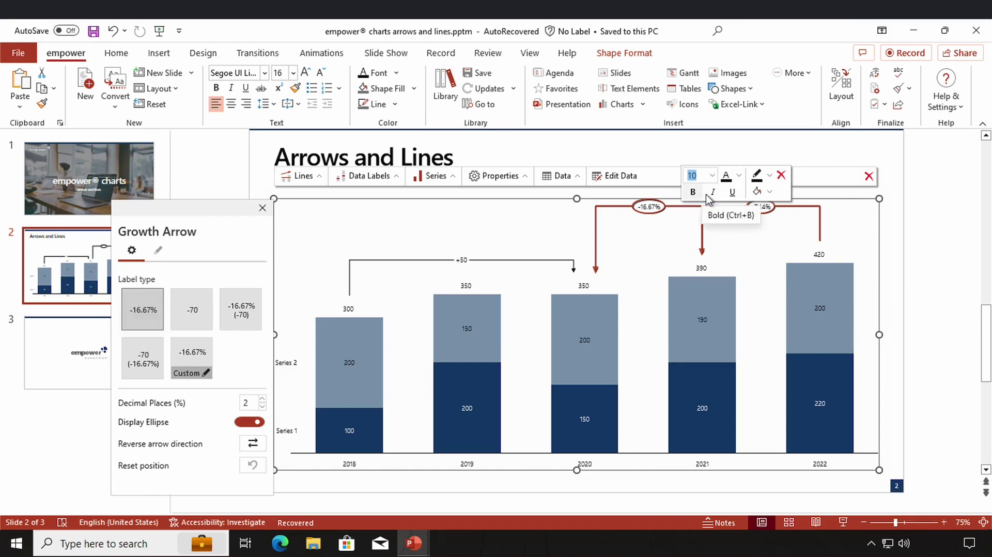
{"action": "left_click", "coordinate": [770, 194]}
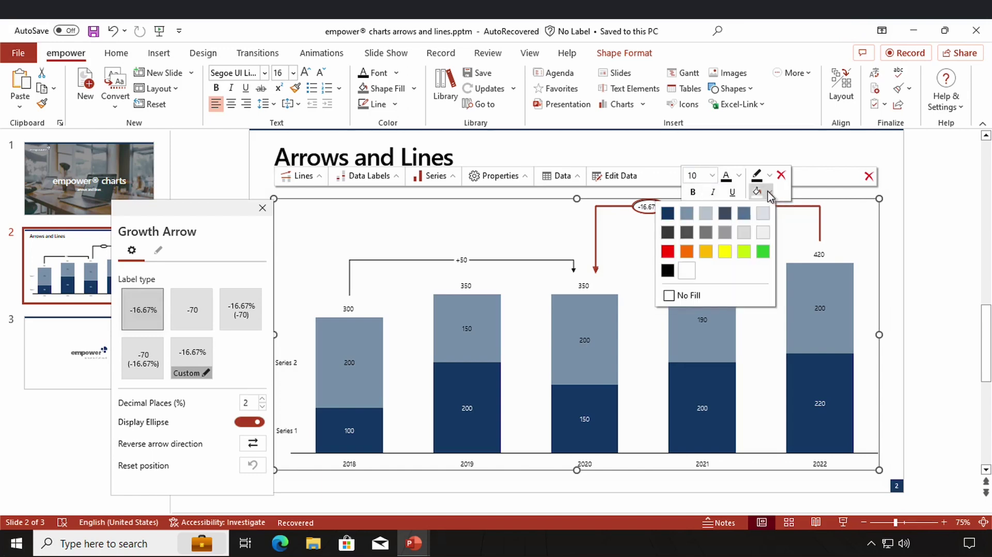
{"action": "left_click", "coordinate": [725, 252]}
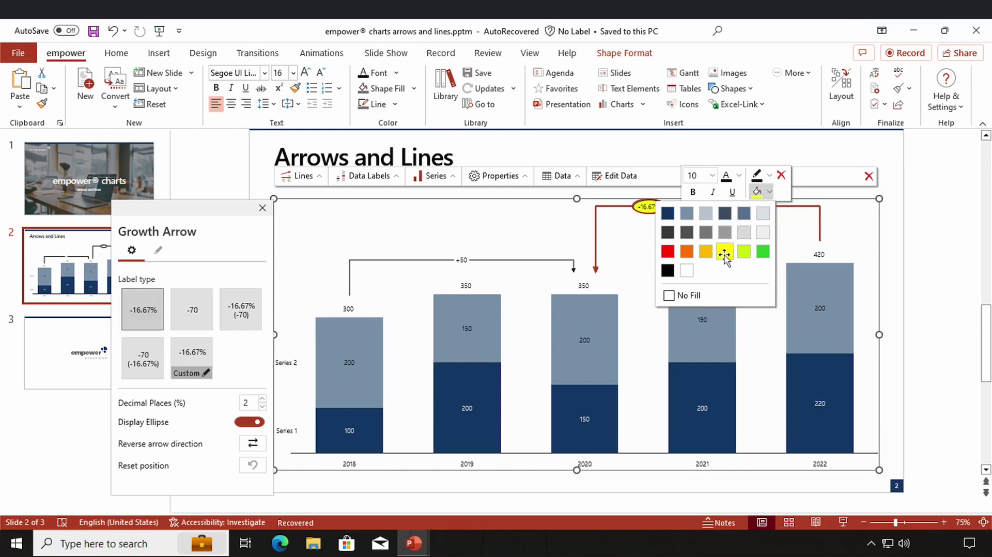
{"action": "left_click", "coordinate": [619, 261]}
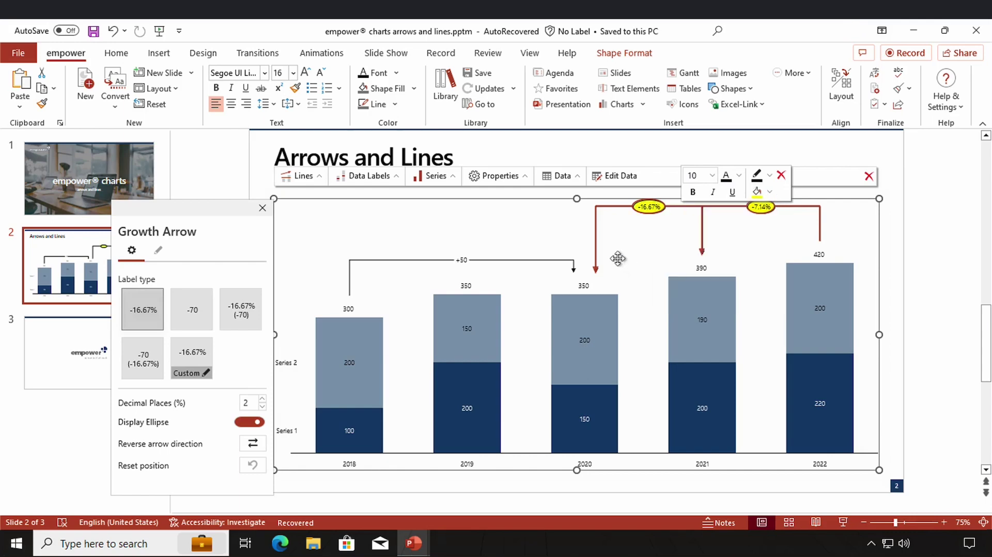
{"action": "left_click", "coordinate": [770, 176]}
{"action": "left_click", "coordinate": [667, 235]}
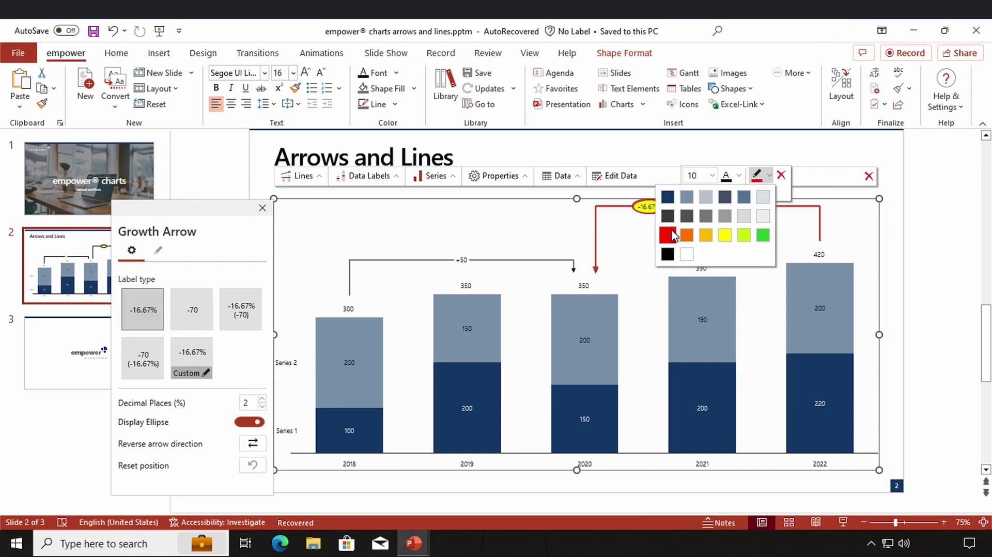
{"action": "left_click", "coordinate": [626, 241]}
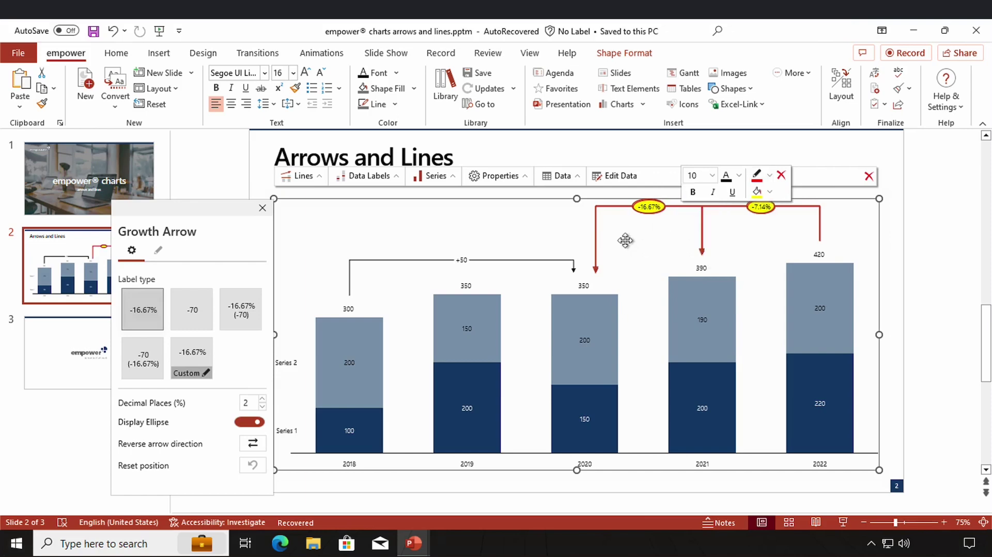
Delete all growth arrows, including the +50 one, and start a new CAGR arrow
{"action": "left_click", "coordinate": [782, 177]}
{"action": "left_click", "coordinate": [576, 219]}
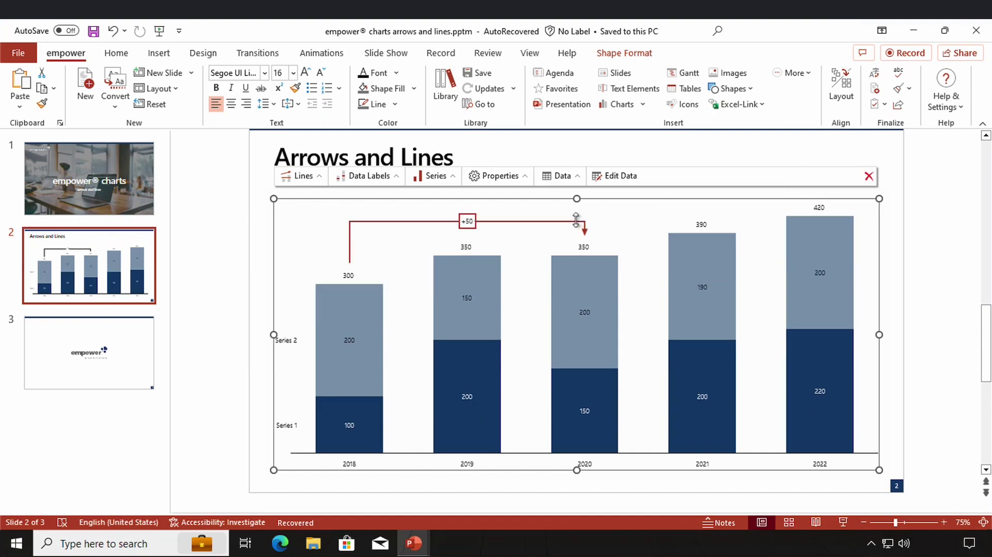
{"action": "left_click", "coordinate": [654, 202]}
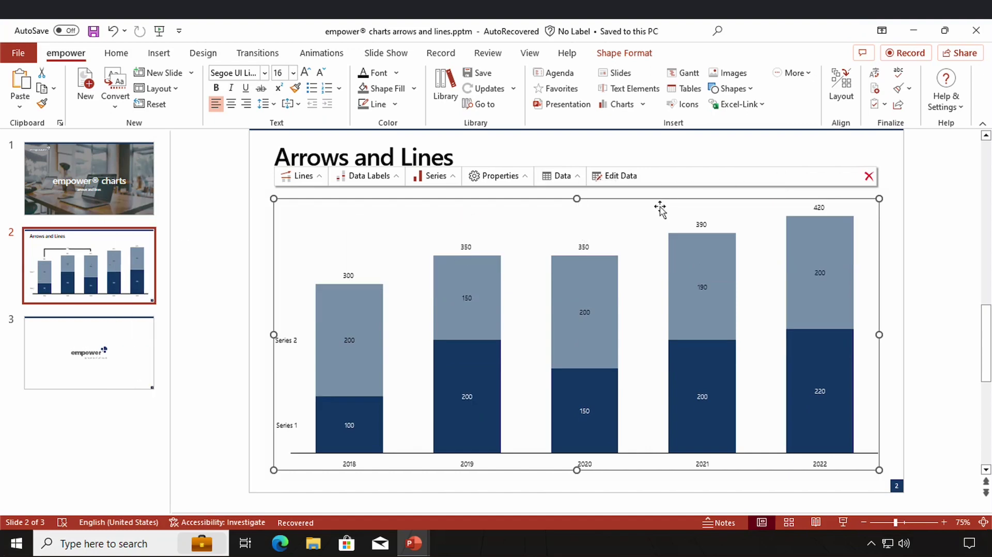
{"action": "left_click", "coordinate": [308, 177]}
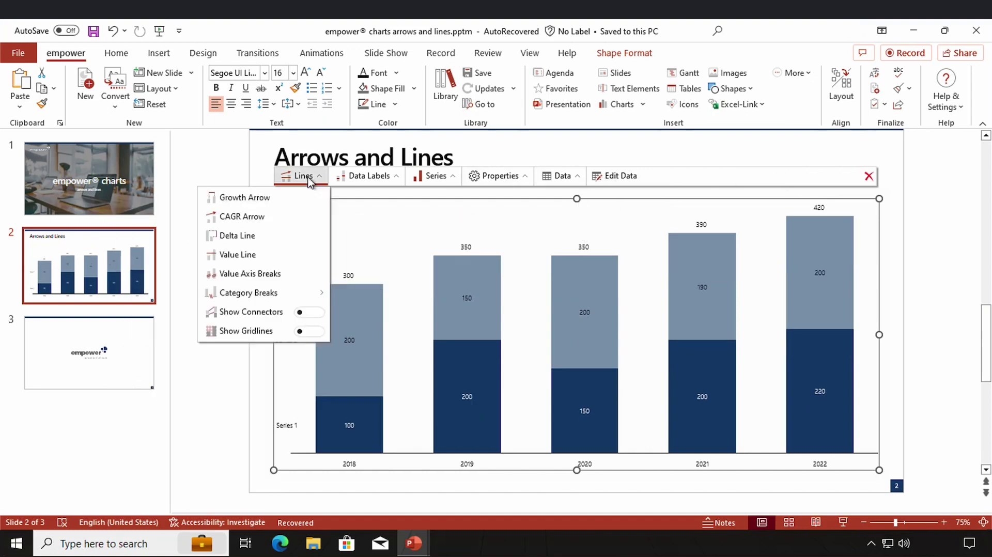
{"action": "left_click", "coordinate": [229, 217]}
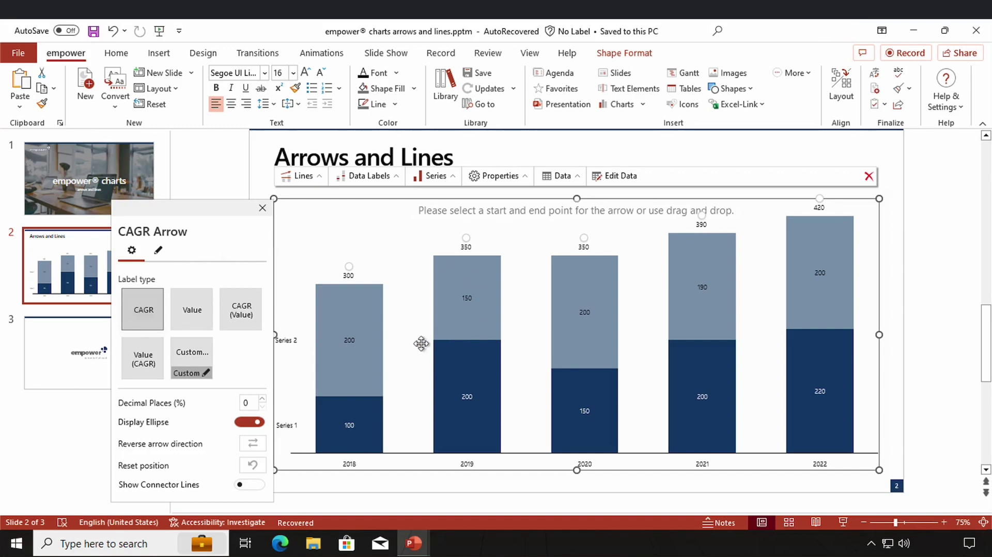
Place a +9% CAGR arrow from the 2018 column (300) to the 2022 column (420)
{"action": "left_click", "coordinate": [350, 268]}
{"action": "left_click", "coordinate": [583, 239]}
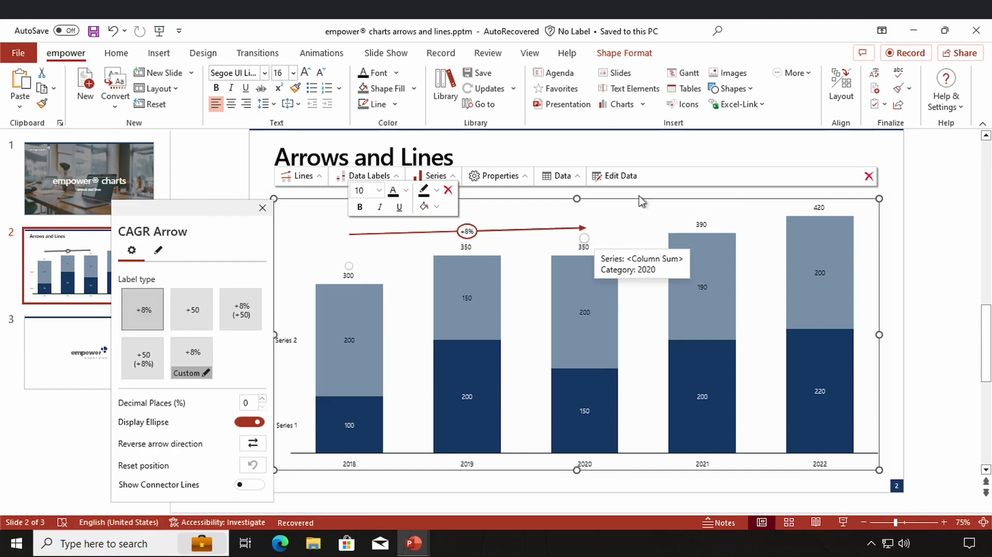
{"action": "left_click", "coordinate": [159, 252]}
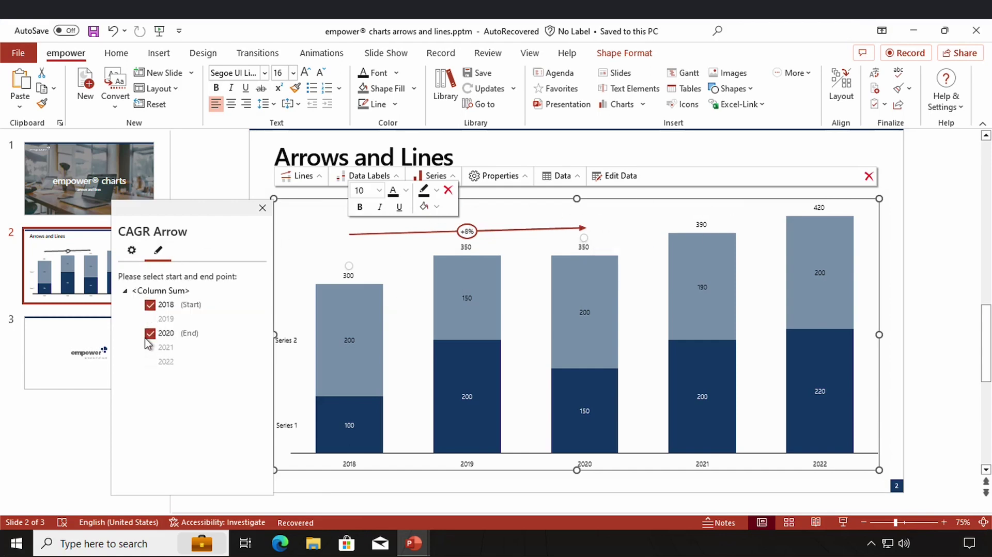
{"action": "left_click", "coordinate": [150, 333]}
{"action": "left_click", "coordinate": [150, 362]}
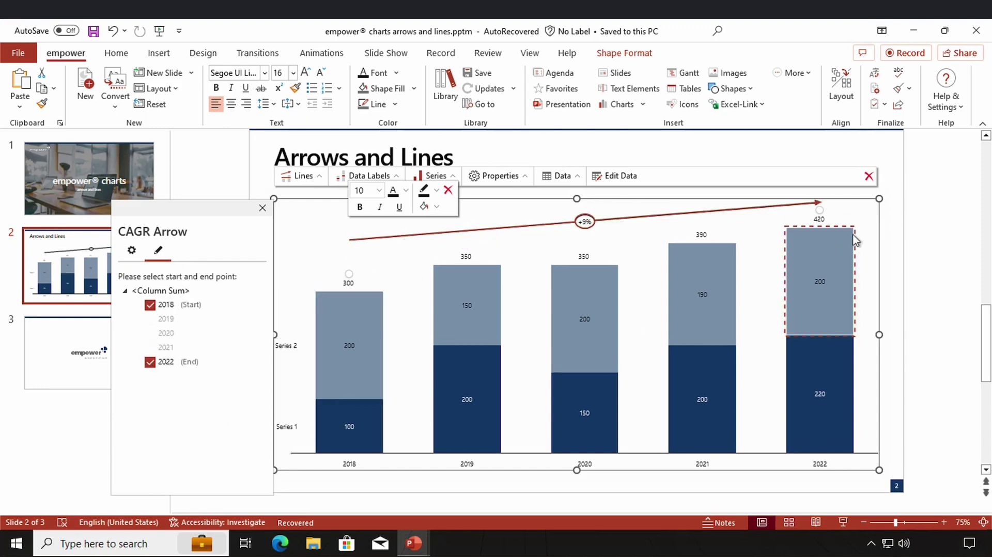
{"action": "left_click", "coordinate": [127, 254]}
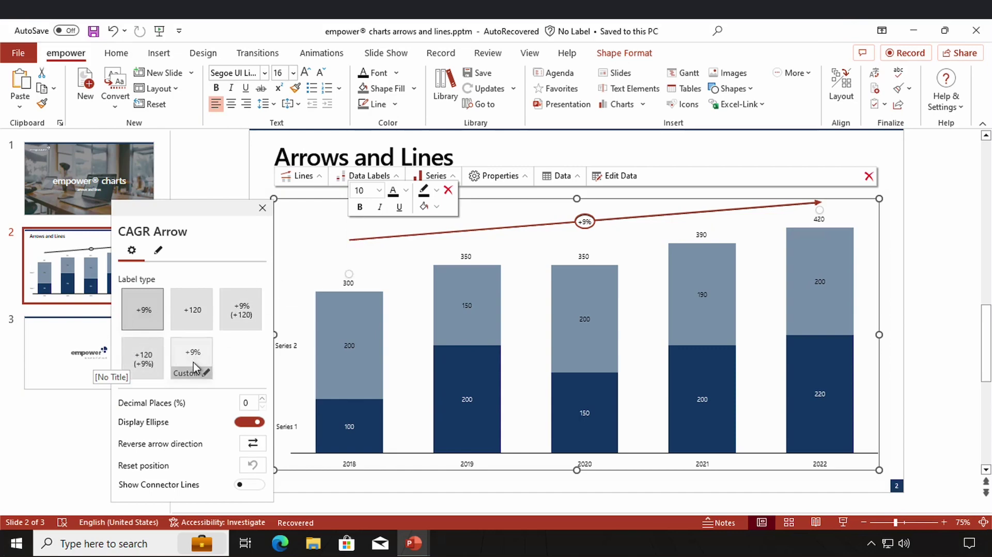
Show the CAGR as +8.78% with two decimals and connector lines, then delete the CAGR arrow
{"action": "left_click", "coordinate": [263, 399]}
{"action": "left_click", "coordinate": [263, 398]}
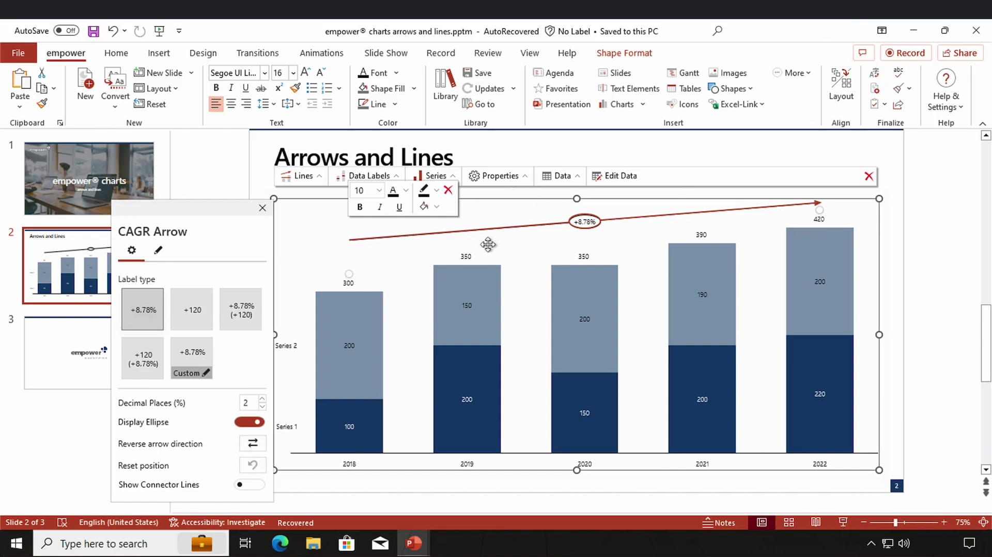
{"action": "left_click", "coordinate": [252, 486]}
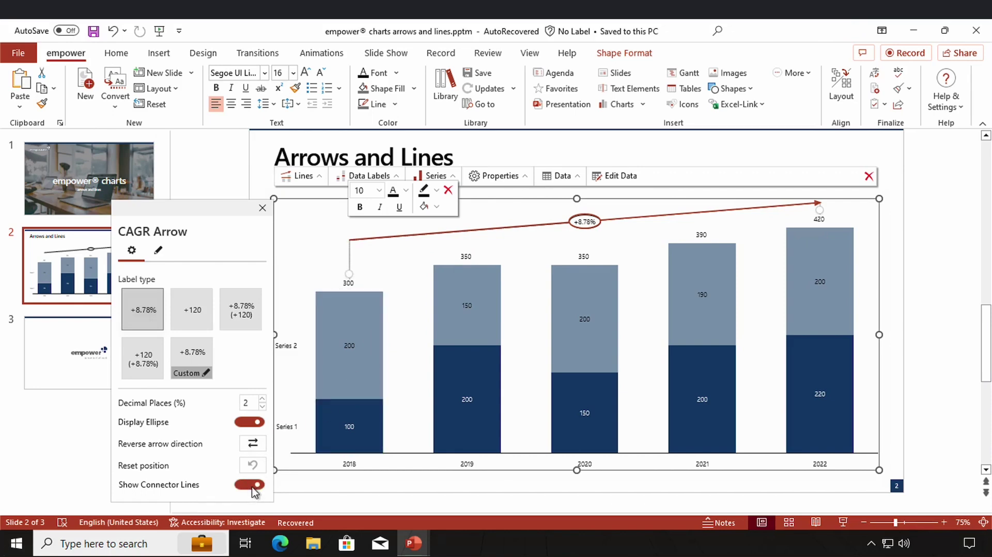
{"action": "left_click", "coordinate": [451, 194]}
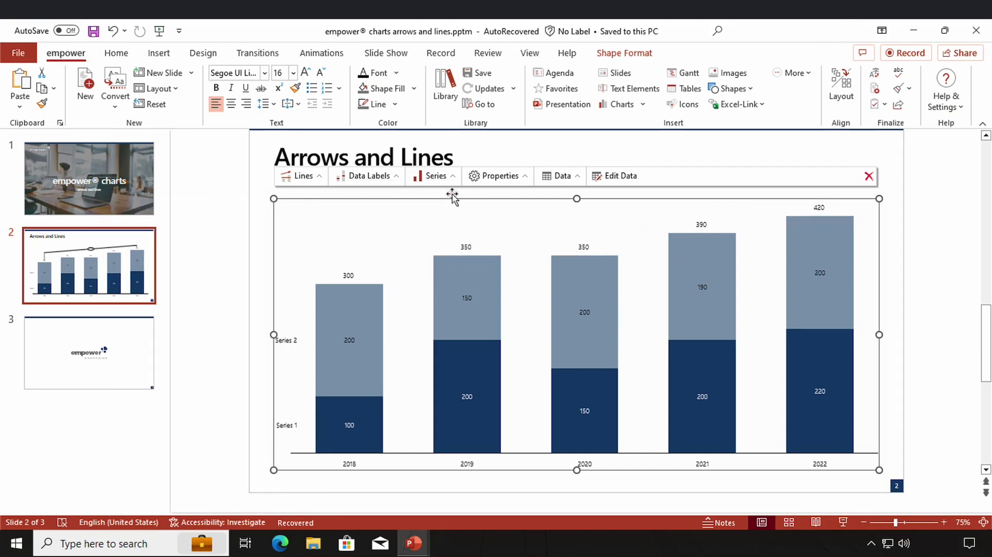
Start a delta line from the Lines list, using the 2018 column total (300) as its start point
{"action": "left_click", "coordinate": [315, 181]}
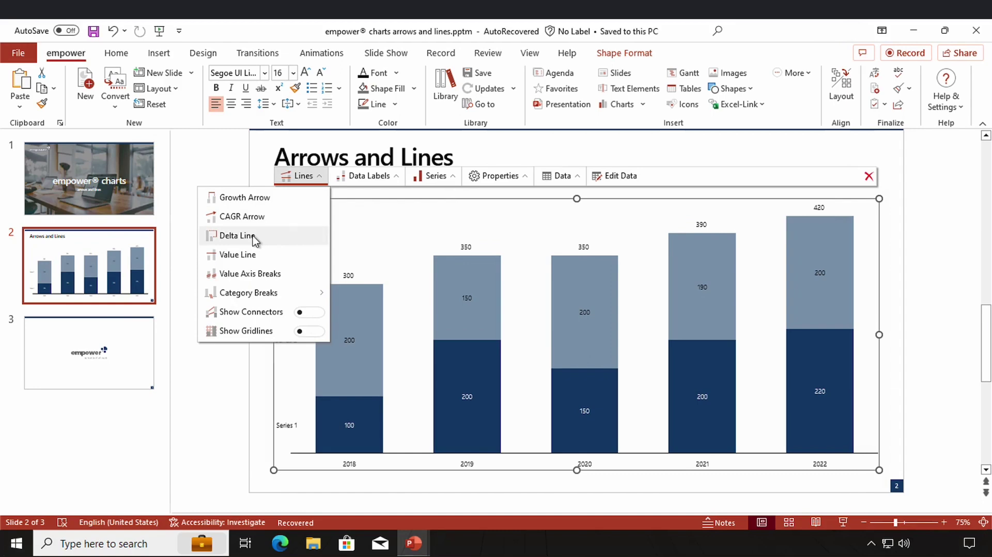
{"action": "left_click", "coordinate": [237, 236]}
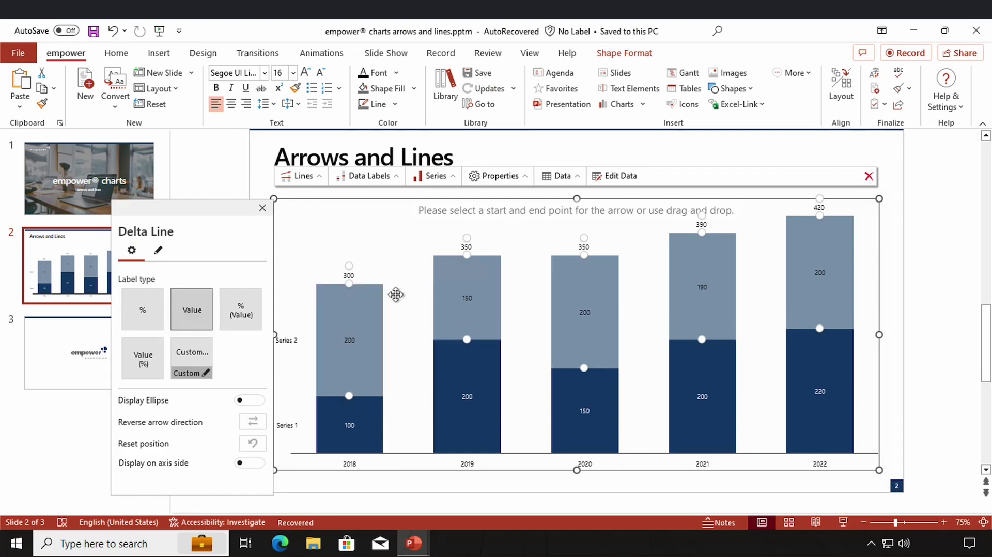
{"action": "left_click", "coordinate": [367, 309]}
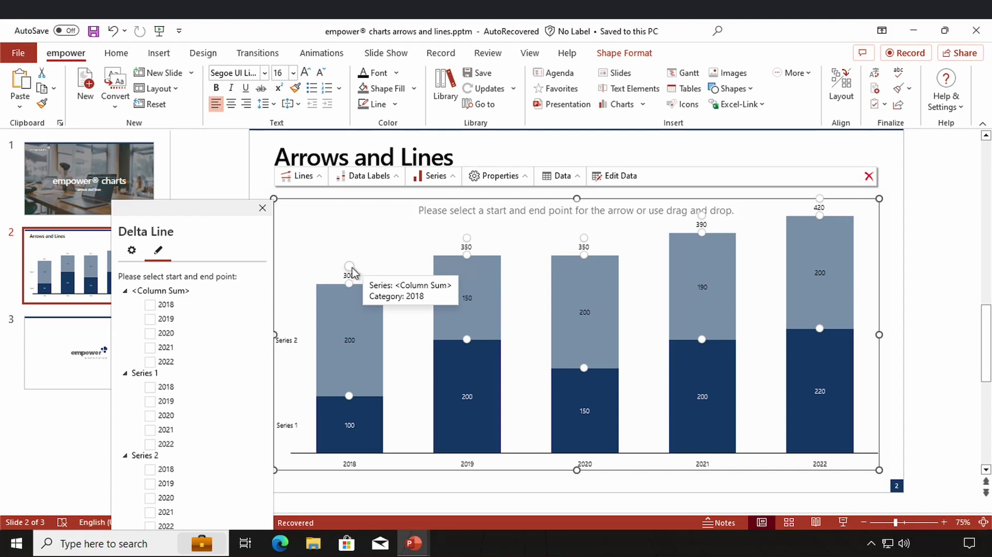
{"action": "left_click", "coordinate": [352, 268]}
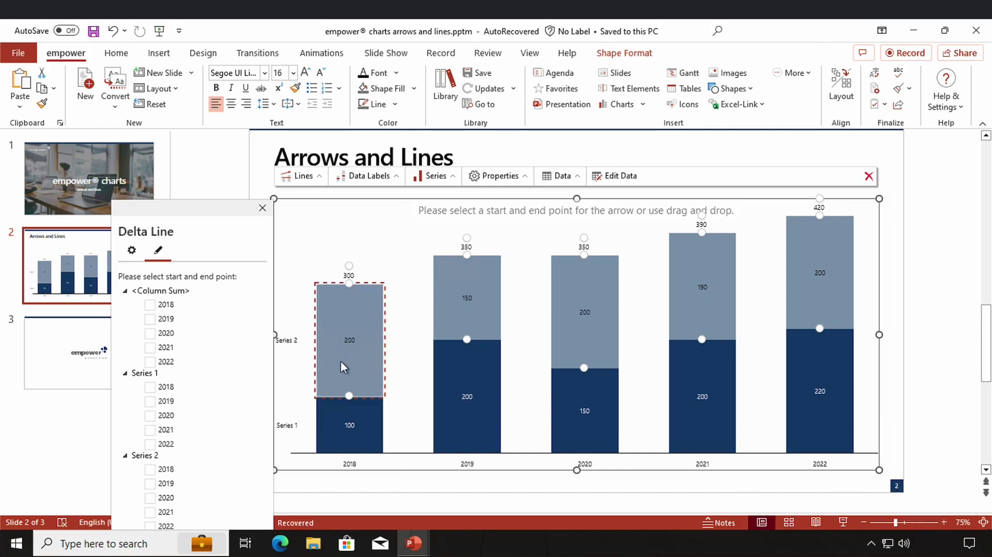
End the delta line at the 2019 total (350), circle its +50 label, and move it beside 2019
{"action": "left_click", "coordinate": [355, 265]}
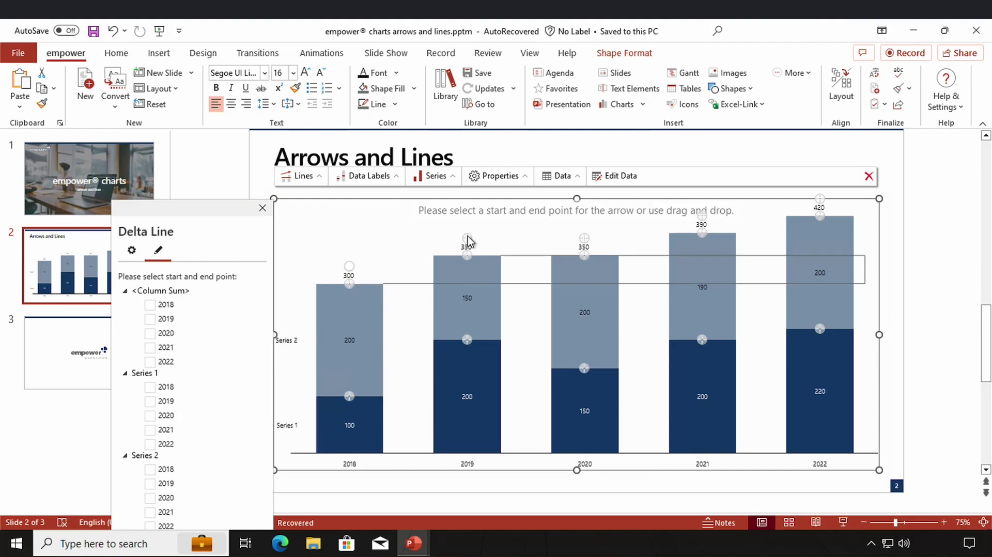
{"action": "left_click", "coordinate": [468, 241]}
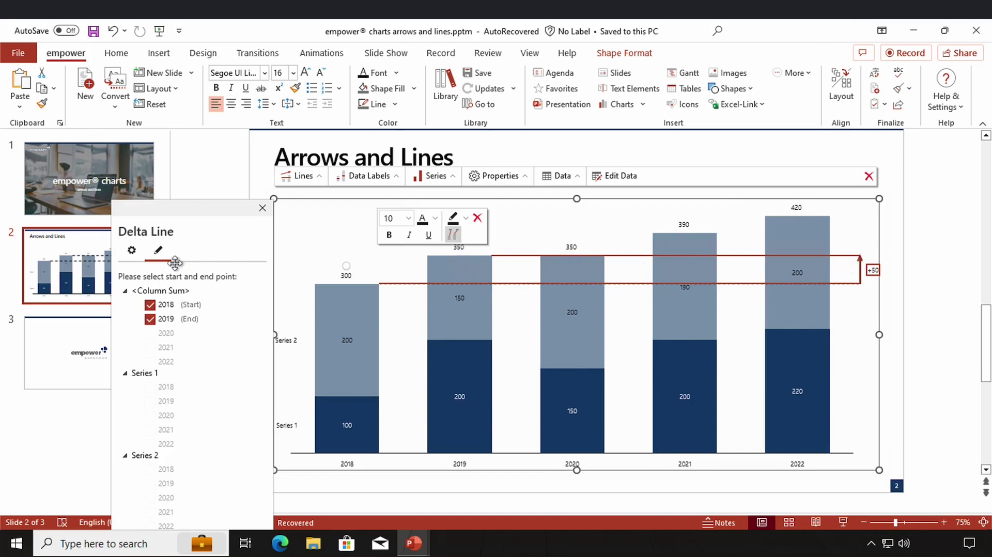
{"action": "left_click", "coordinate": [132, 253]}
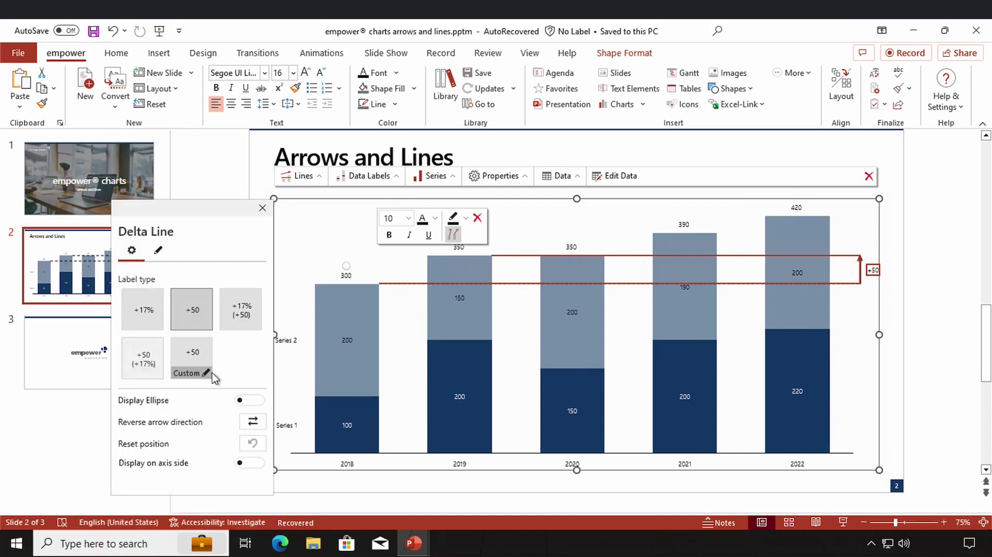
{"action": "left_click", "coordinate": [250, 400]}
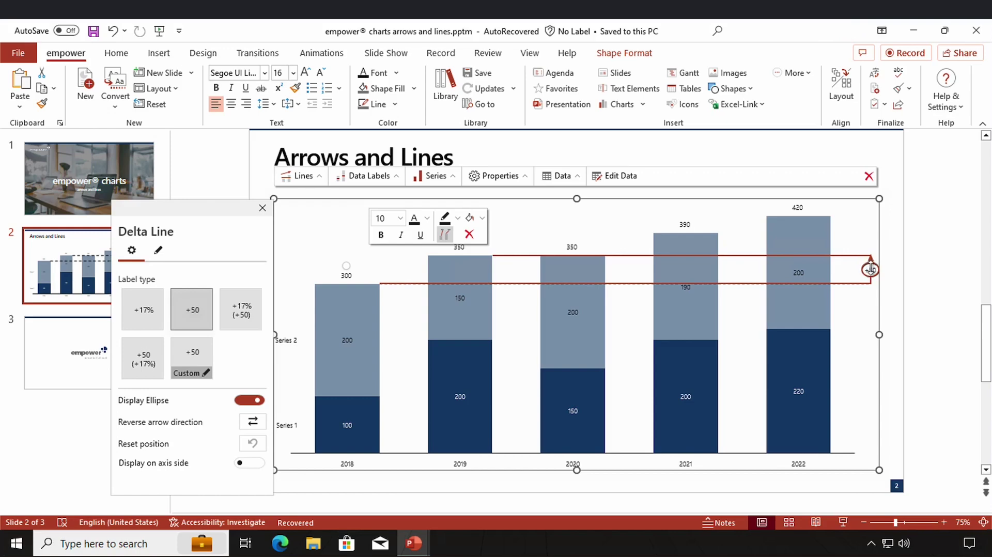
{"action": "mouse_move", "coordinate": [870, 261]}
{"action": "left_mouse_down"}
{"action": "mouse_move", "coordinate": [773, 280]}
{"action": "mouse_move", "coordinate": [509, 282]}
{"action": "left_mouse_up"}
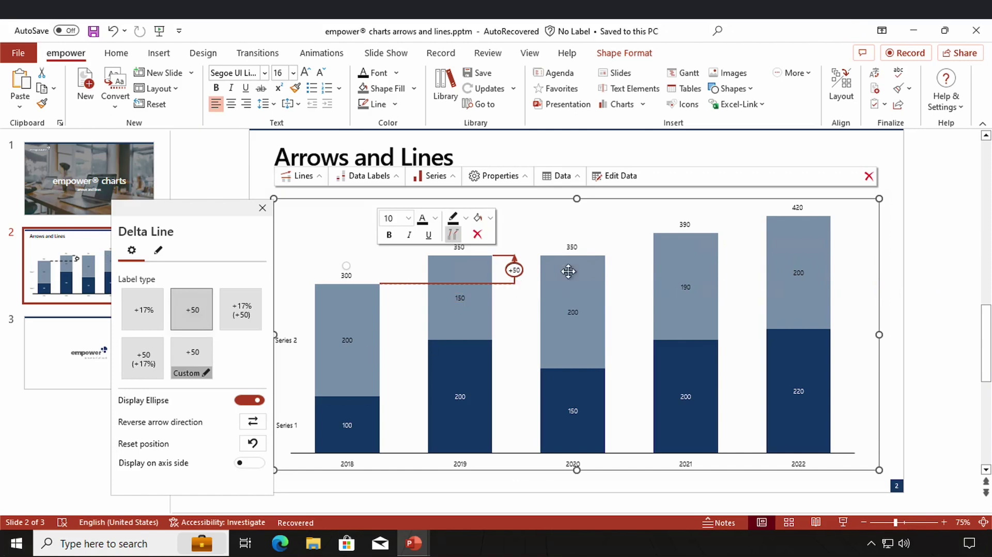
Reset the delta line's position and toggle Display on axis side on, then off again
{"action": "left_click", "coordinate": [253, 443]}
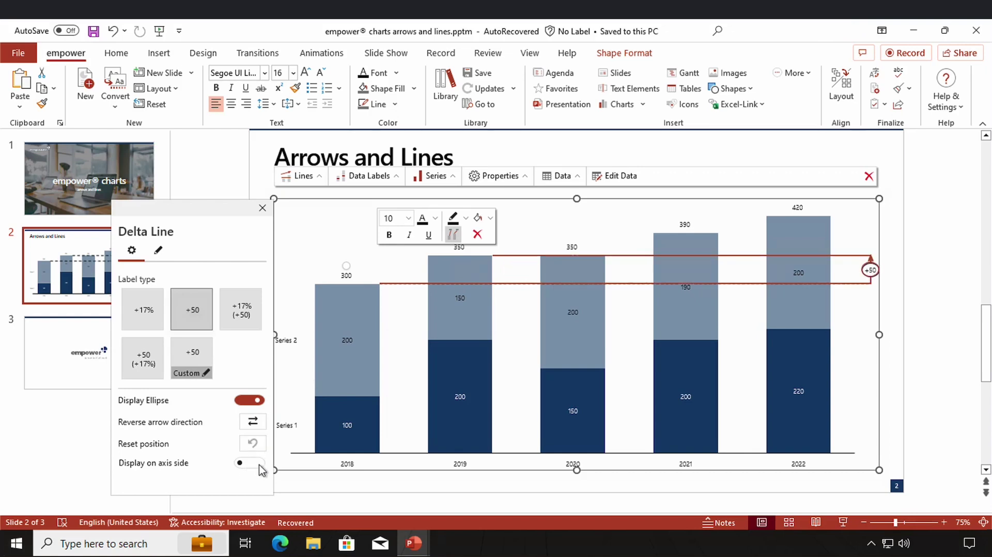
{"action": "left_click", "coordinate": [250, 464]}
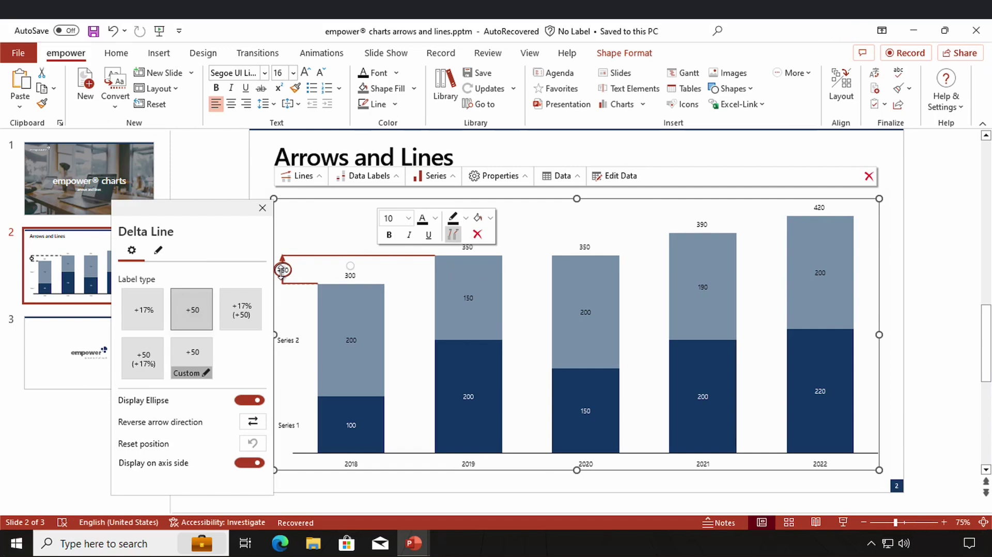
{"action": "left_click", "coordinate": [241, 465]}
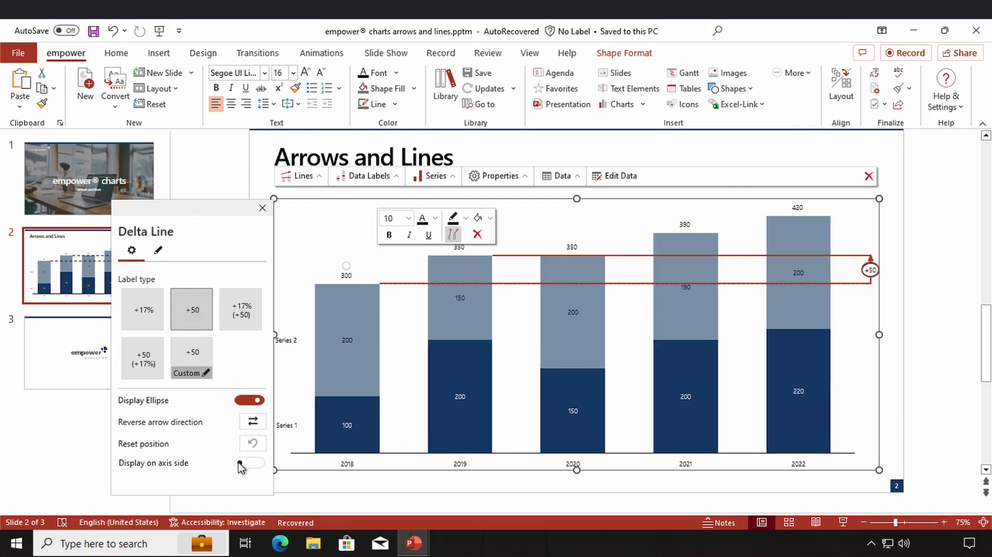
Drag the +50 ellipse label up above the gap between the 2021 and 2022 columns
{"action": "left_click", "coordinate": [871, 269]}
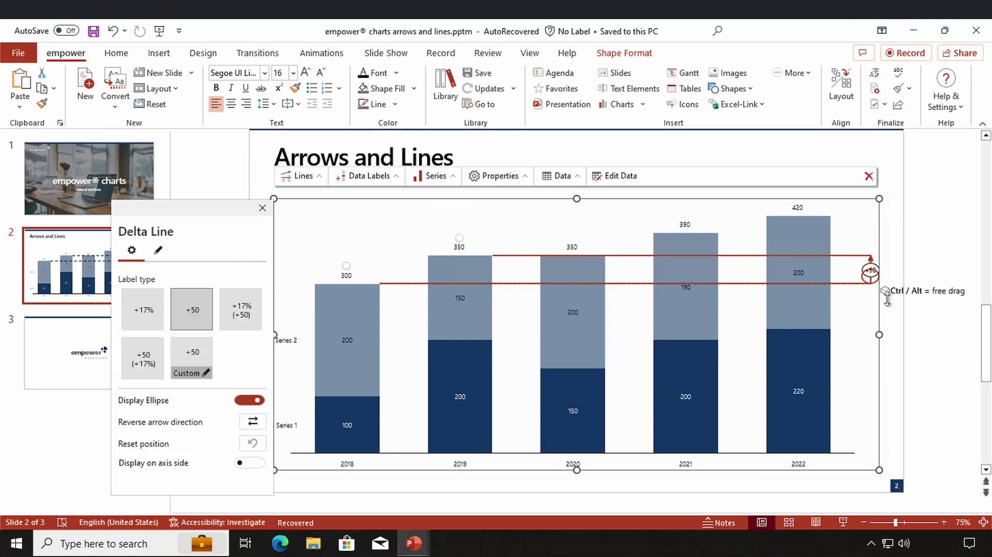
{"action": "left_click", "coordinate": [872, 274]}
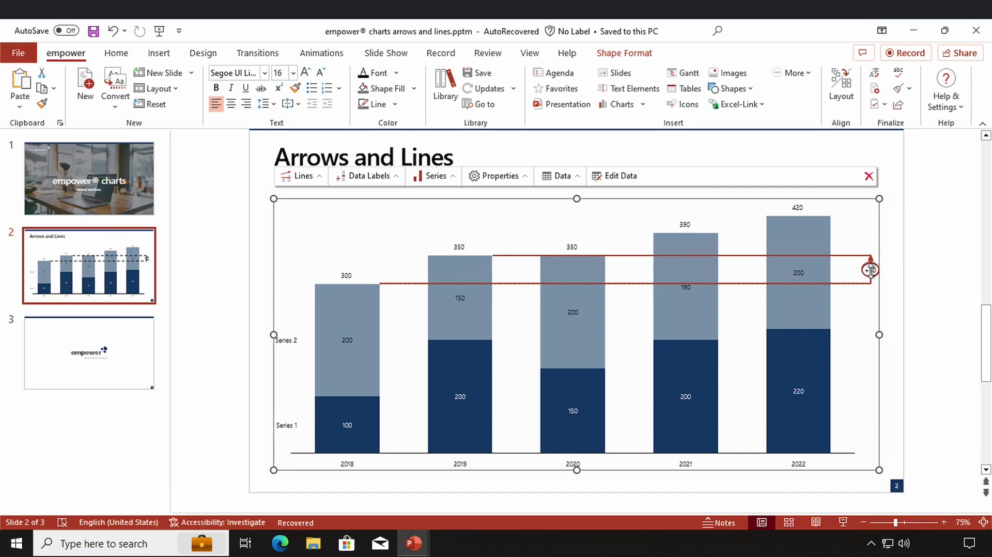
{"action": "left_click_drag", "start_coordinate": [874, 264], "coordinate": [743, 217]}
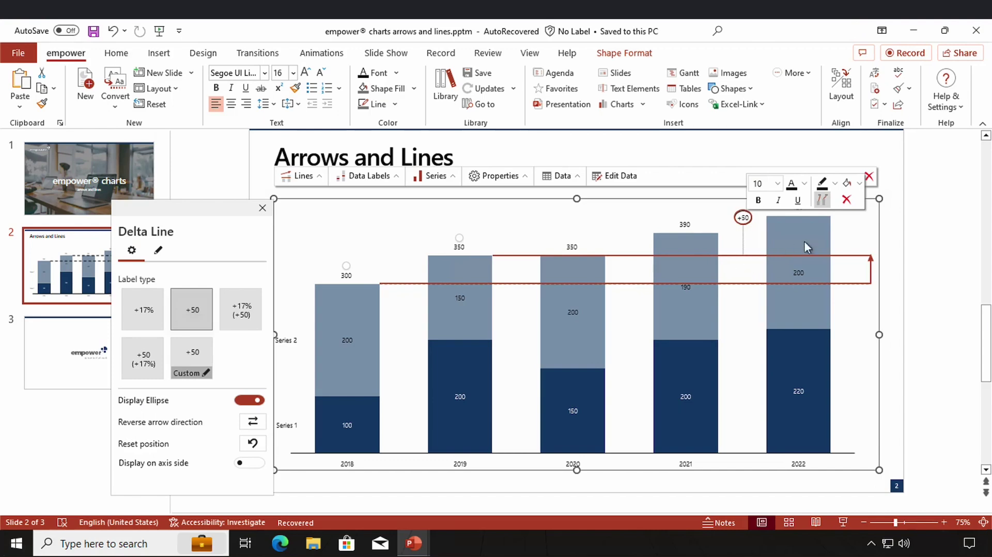
Remove the +50 label's connector and delete the delta line from the chart
{"action": "left_click", "coordinate": [826, 205]}
{"action": "left_click", "coordinate": [846, 201]}
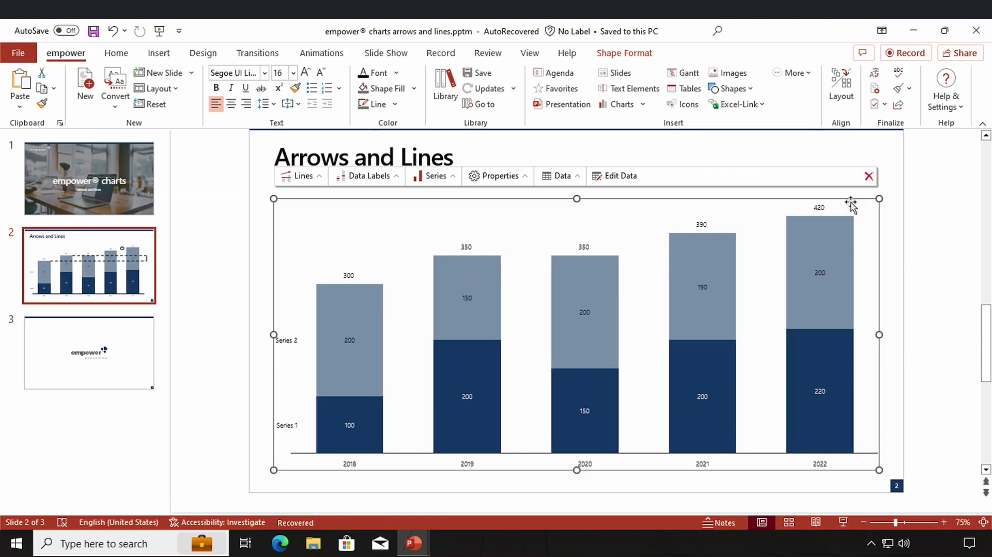
{"action": "left_click", "coordinate": [313, 177]}
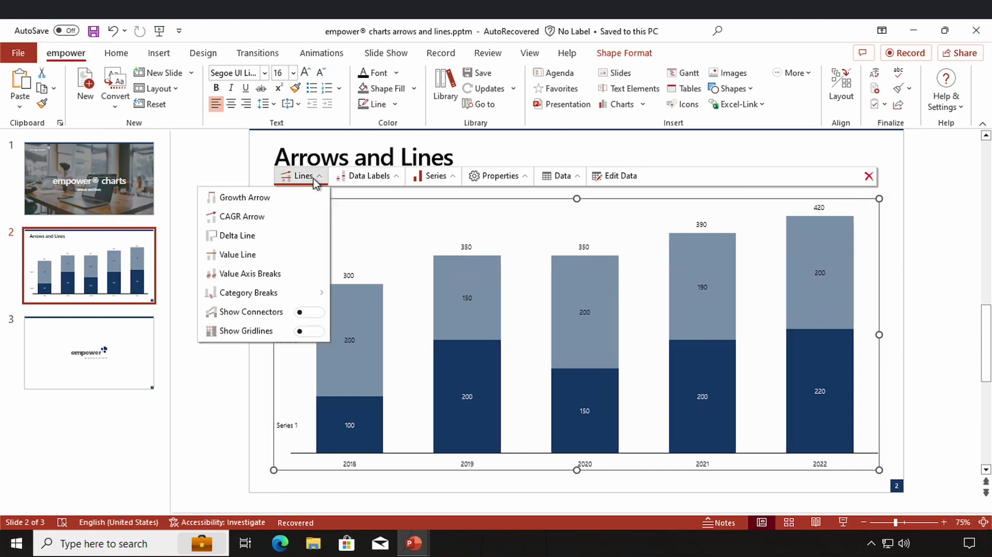
Add a value line set to 375 instead of the average (362)
{"action": "left_click", "coordinate": [252, 255]}
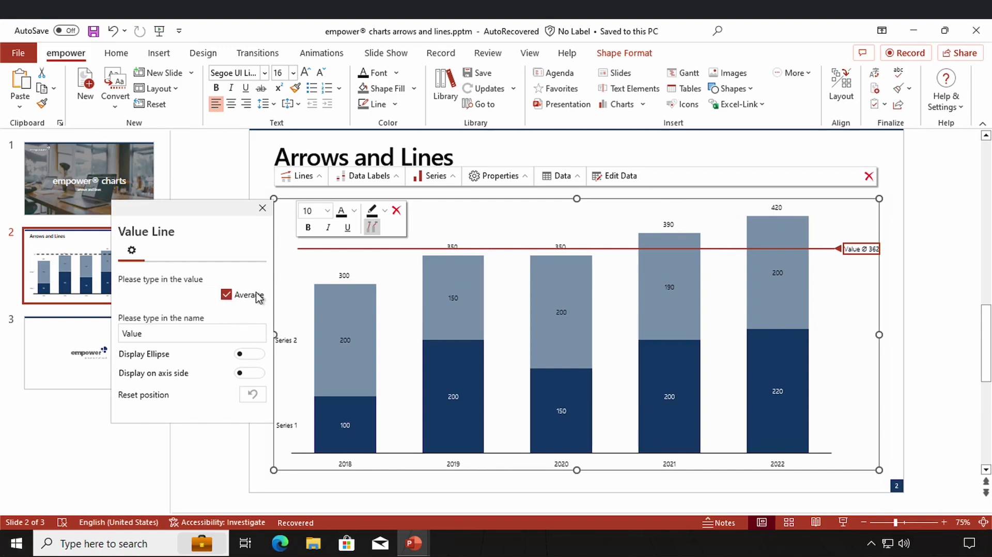
{"action": "left_click", "coordinate": [226, 294]}
{"action": "double_click", "coordinate": [152, 297]}
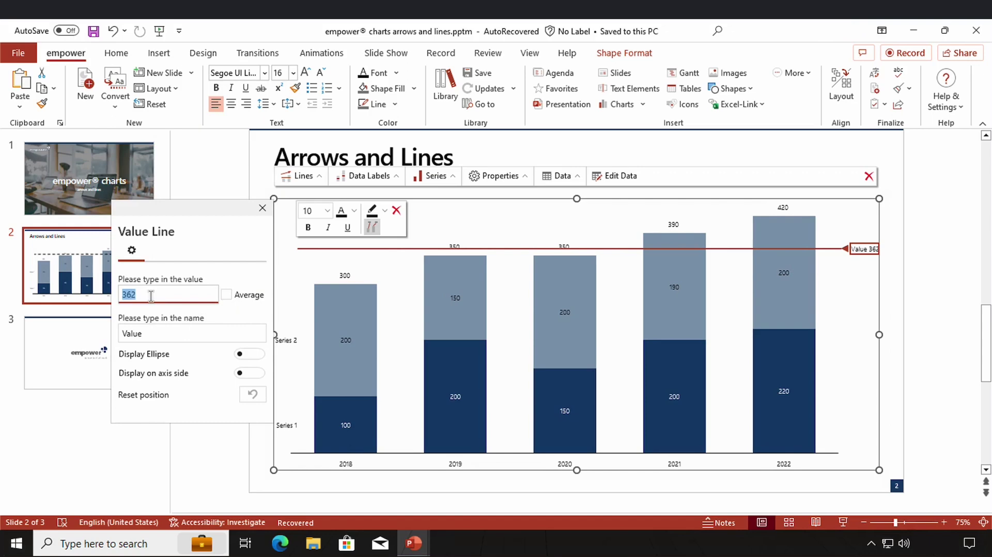
{"action": "type", "text": "375"}
{"action": "key", "text": "Return"}
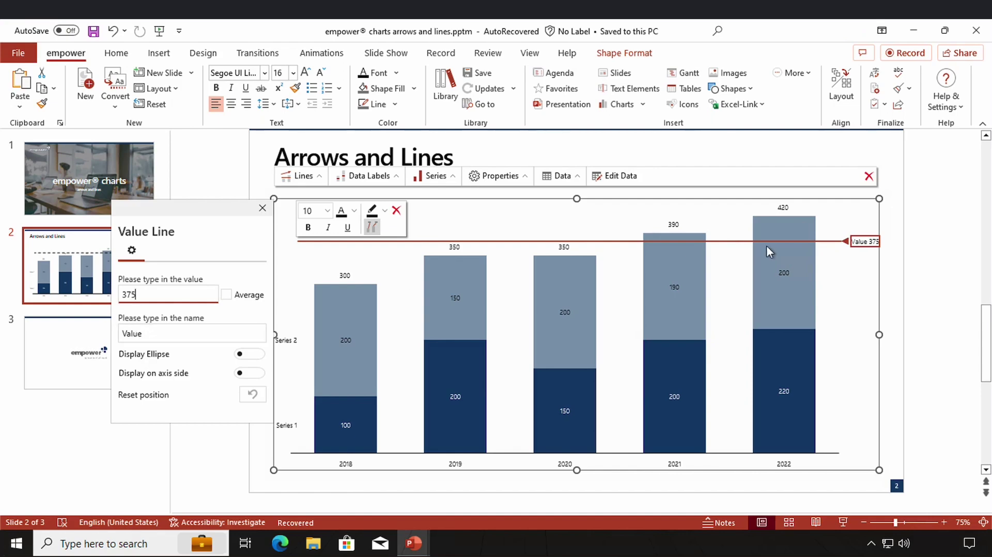
Rename the value line's label from Value to Target
{"action": "key", "text": "Tab"}
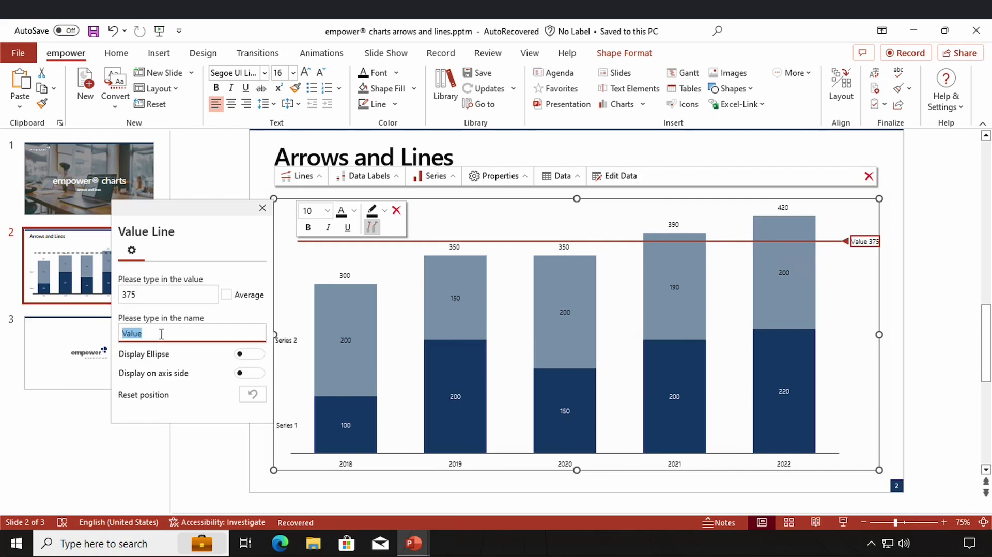
{"action": "type", "text": "Tar"}
{"action": "type", "text": "get"}
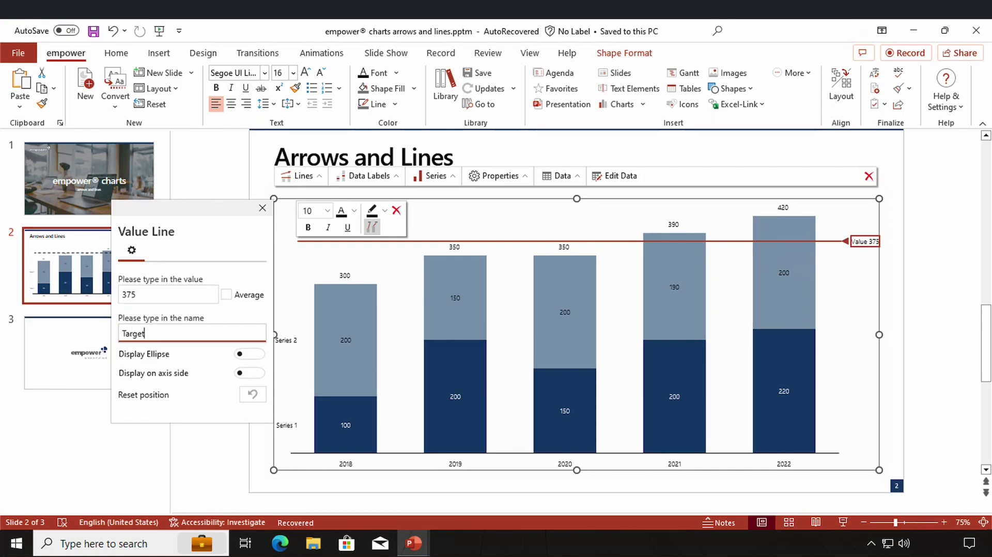
Give the Target 375 label an ellipse on the axis side and drag it below the line
{"action": "left_click", "coordinate": [260, 356]}
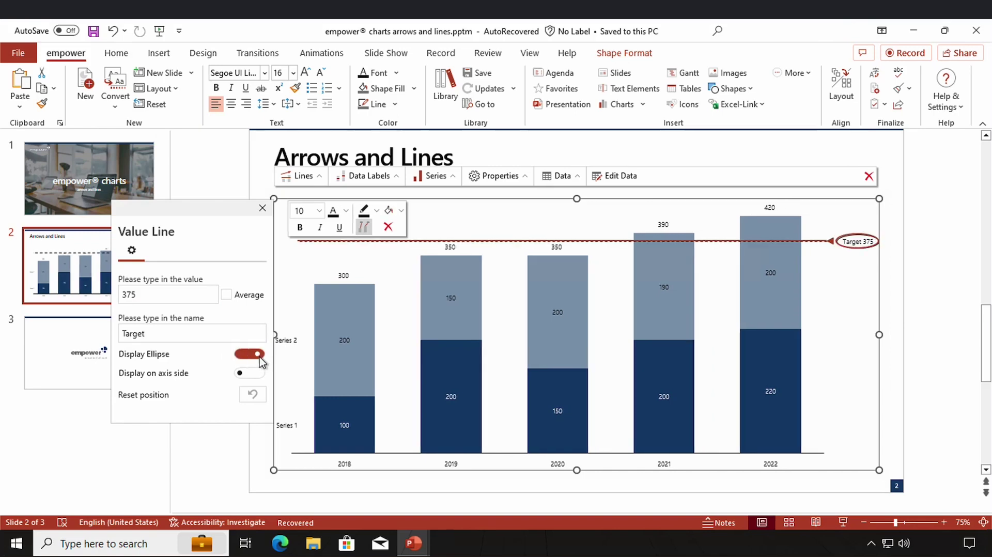
{"action": "left_click", "coordinate": [262, 376]}
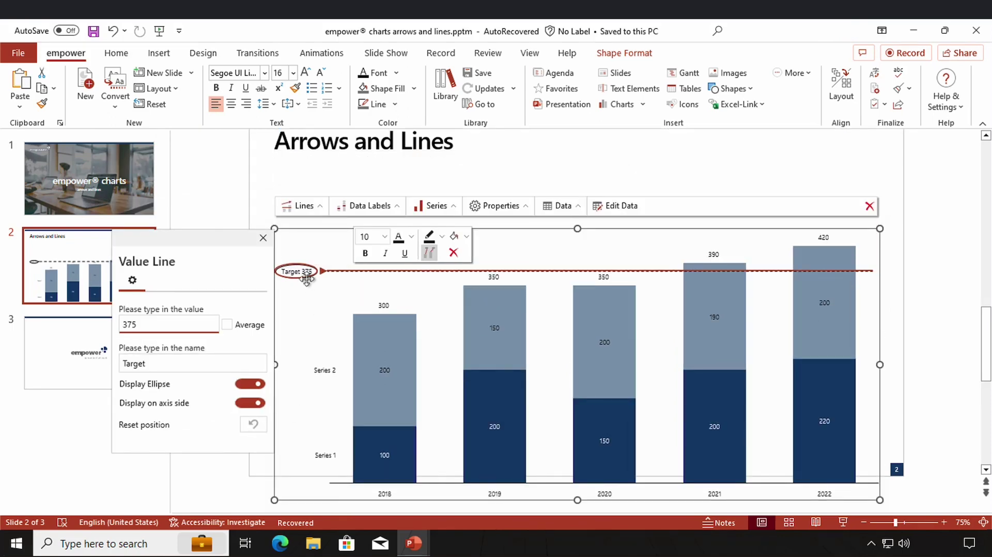
{"action": "left_click_drag", "start_coordinate": [307, 279], "coordinate": [302, 331]}
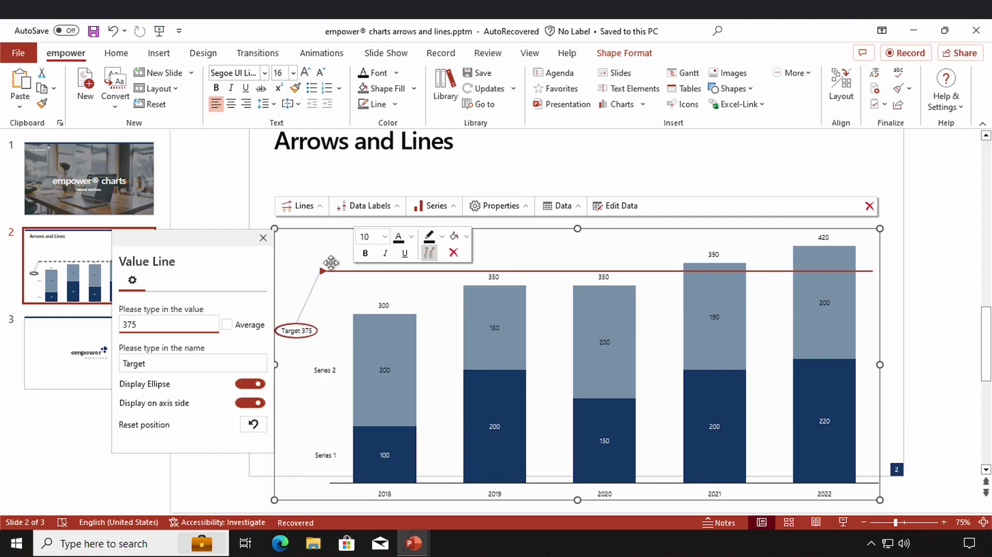
Reset the Target 375 label's position, then delete the value line
{"action": "left_click", "coordinate": [253, 425]}
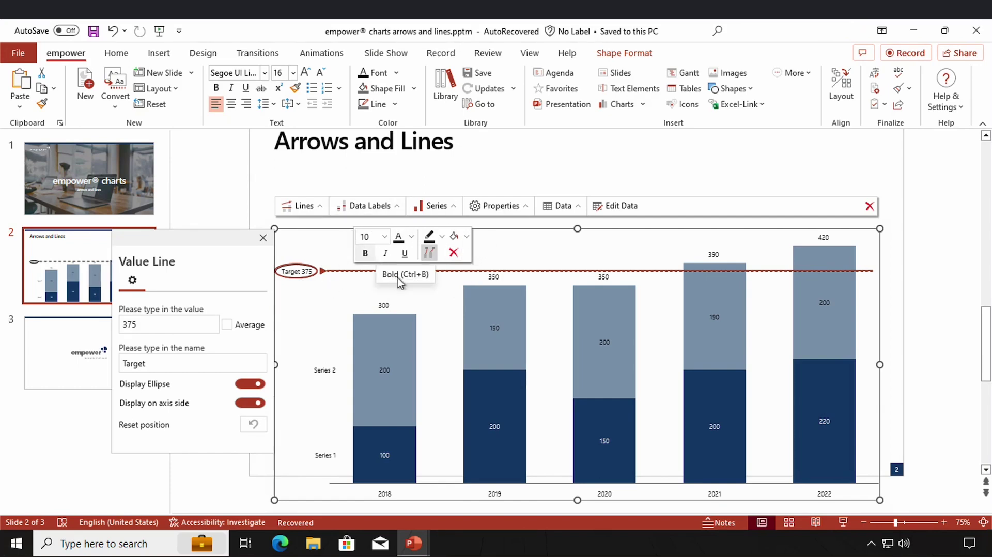
{"action": "left_click", "coordinate": [429, 253]}
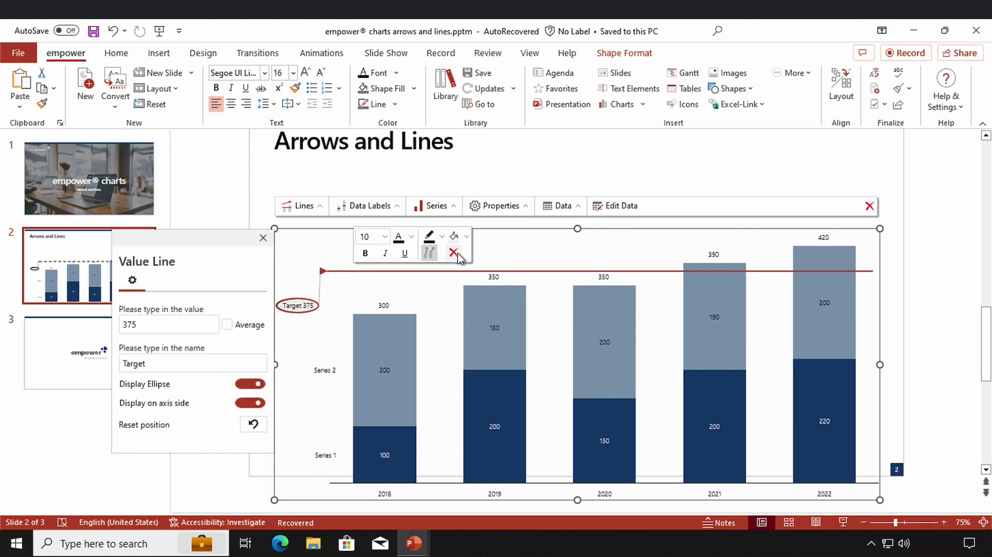
{"action": "left_click", "coordinate": [454, 253]}
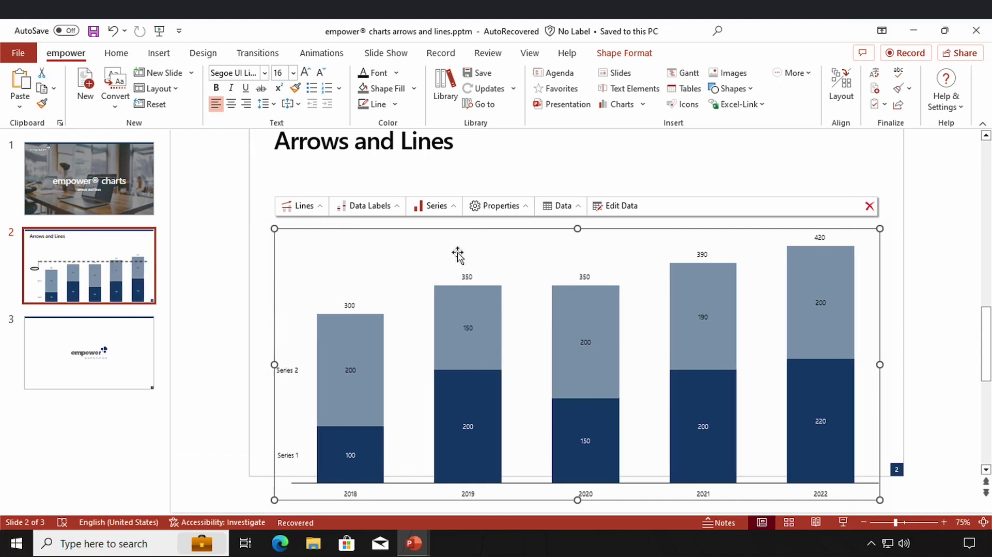
Return to slide 1, the empower® charts "arrows and lines" title slide
{"action": "left_click", "coordinate": [115, 181]}
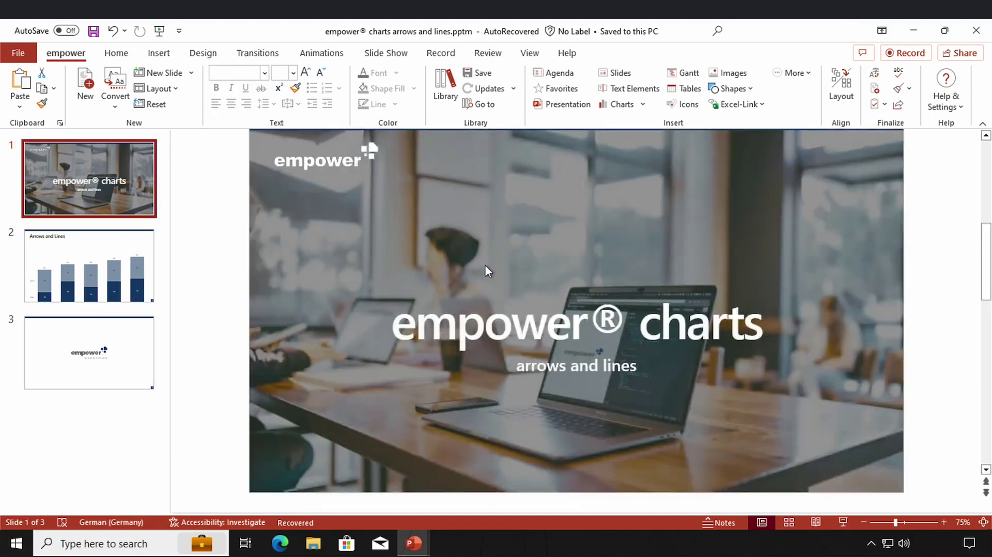